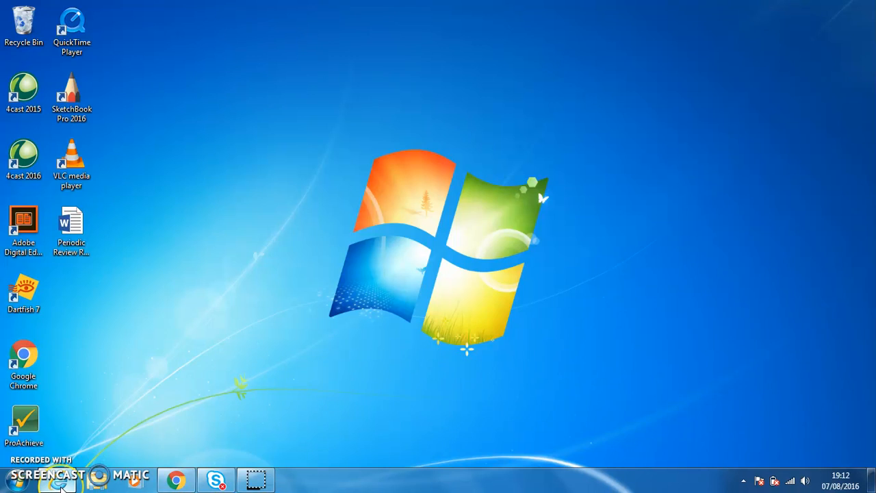
Bring up the readiness to train questionnaire for reference, and create a blank form in Google Forms in Chrome.
click(57, 481)
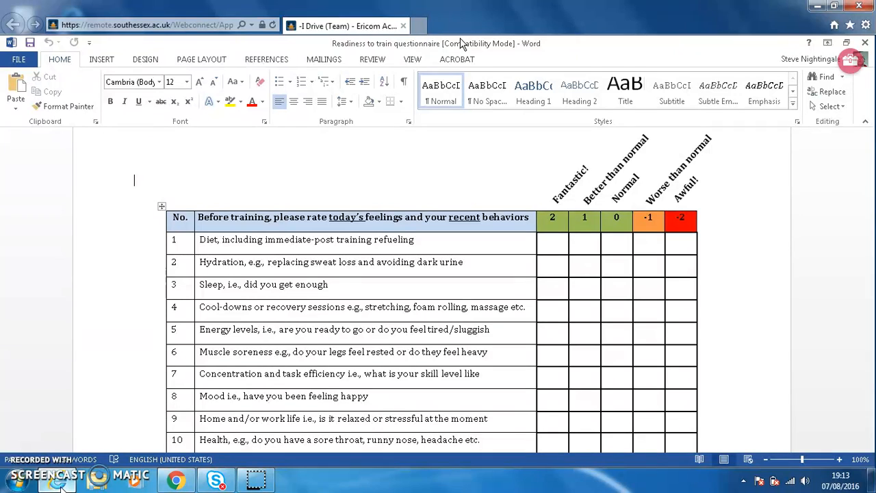
click(175, 480)
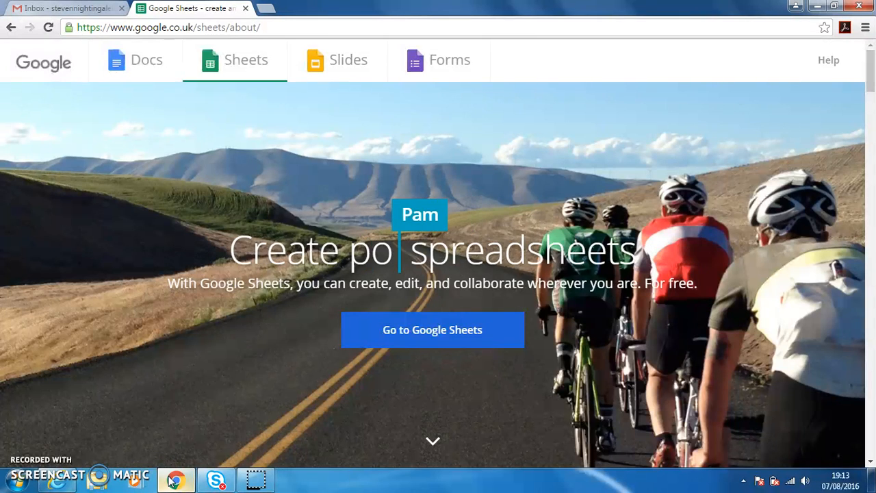
click(442, 73)
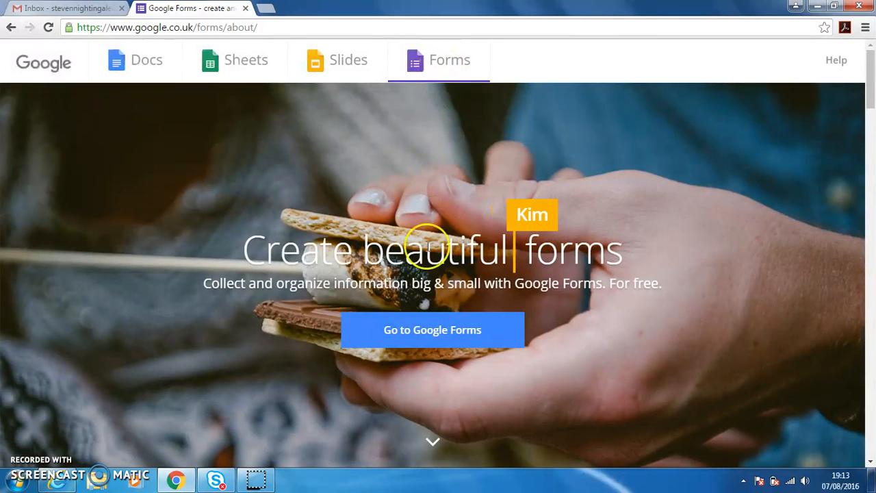
click(432, 330)
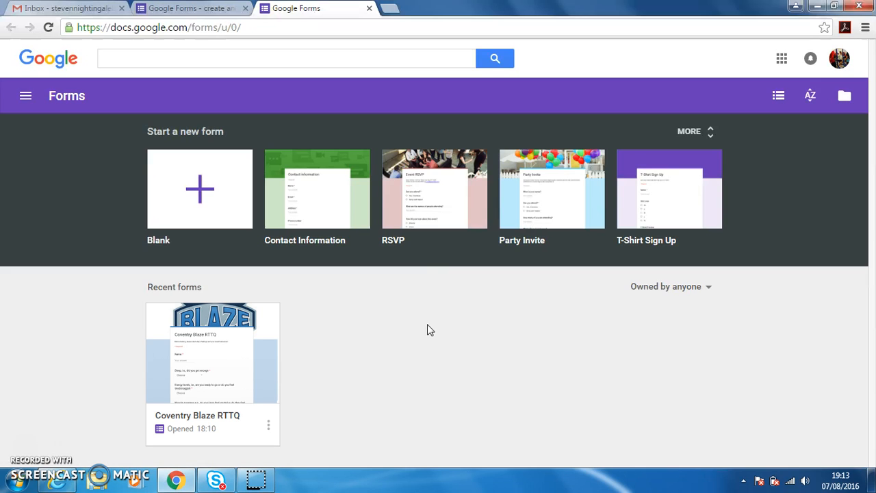
click(197, 195)
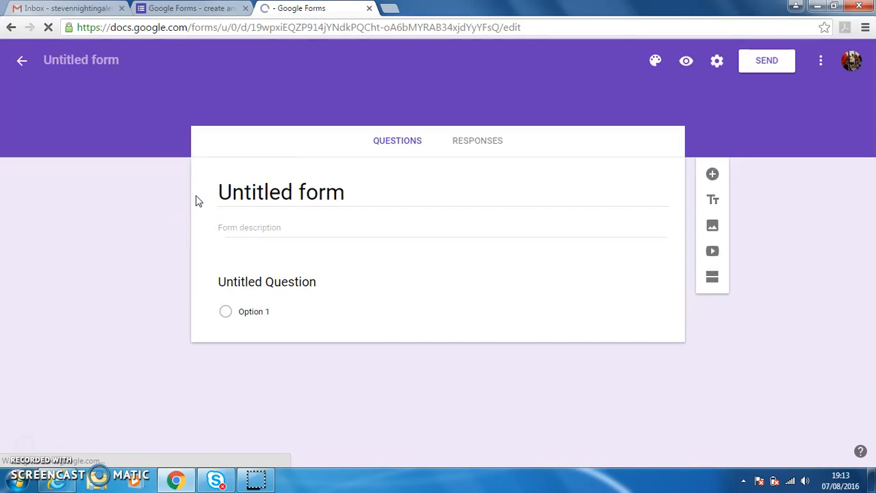
Title the form "Your team".
click(272, 199)
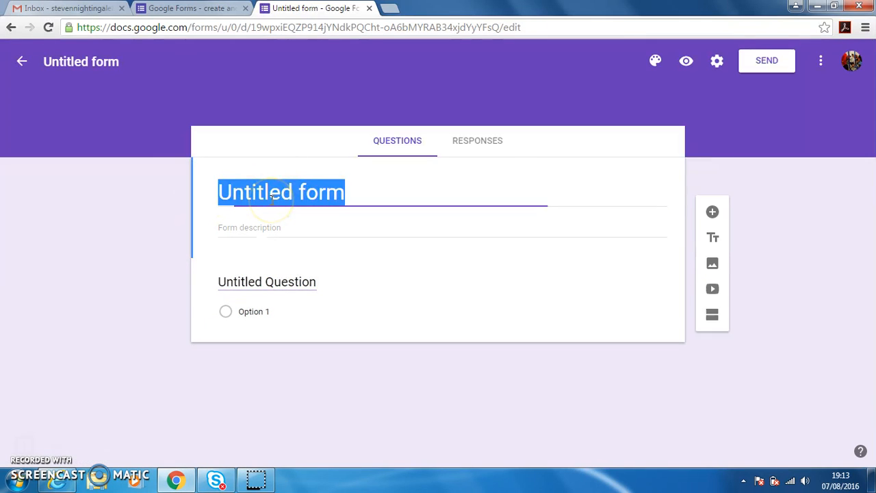
text(You)
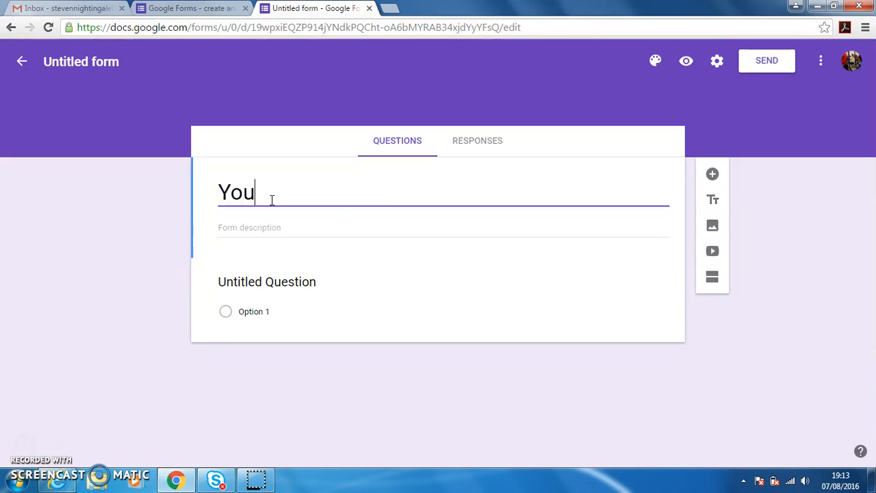
text(r team)
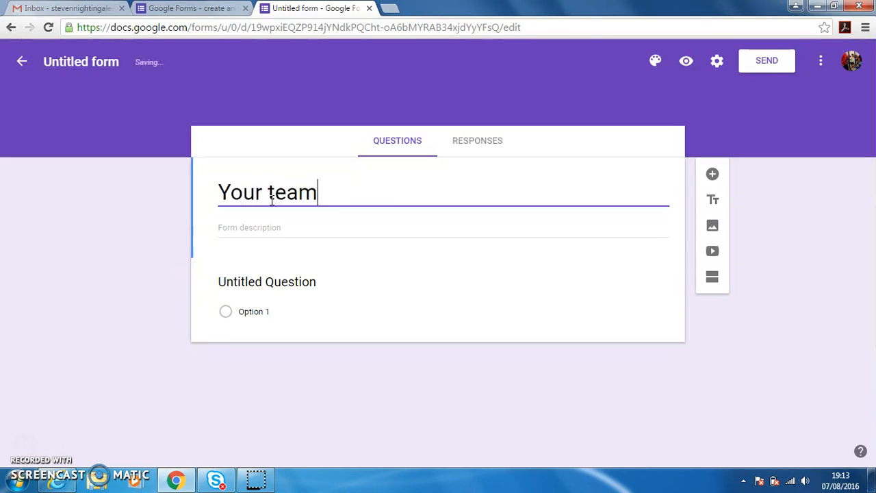
Copy the questionnaire's heading "Before training, please rate today's feelings and your recent behaviors" from the Word document into the form description in Chrome.
click(256, 229)
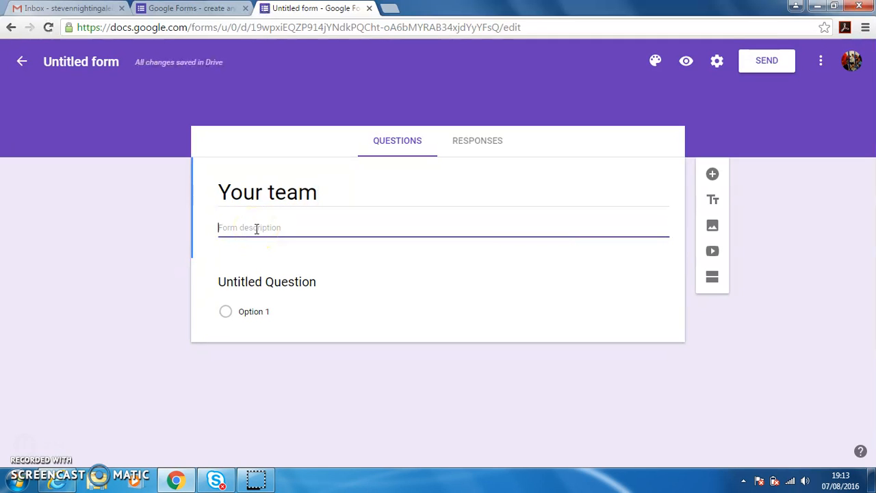
click(56, 479)
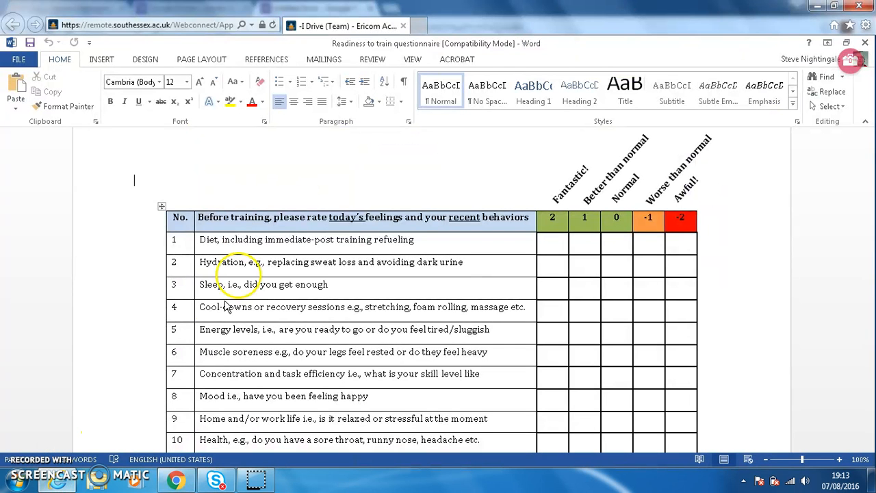
click(203, 217)
drag(202, 217, 509, 219)
key(ctrl+c)
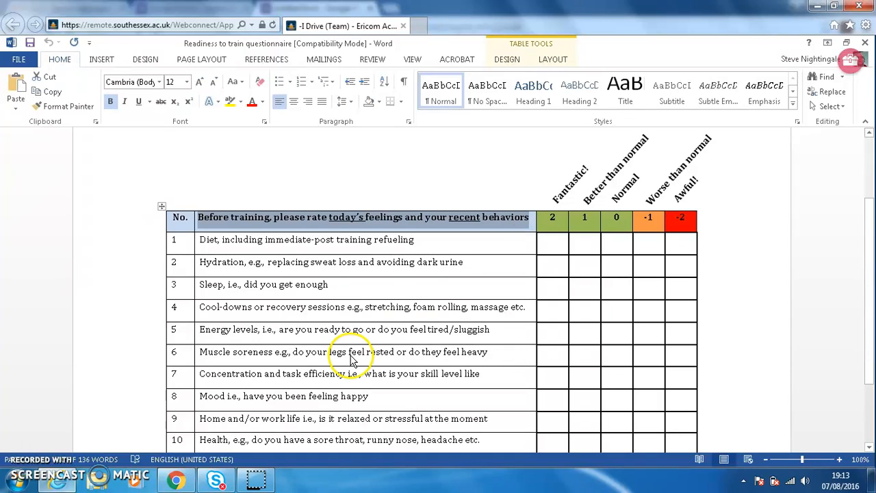
click(176, 481)
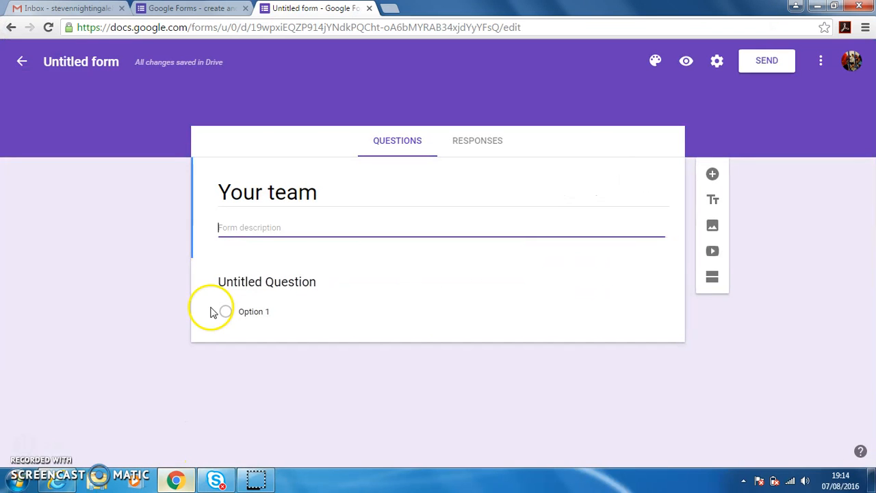
key(ctrl+v)
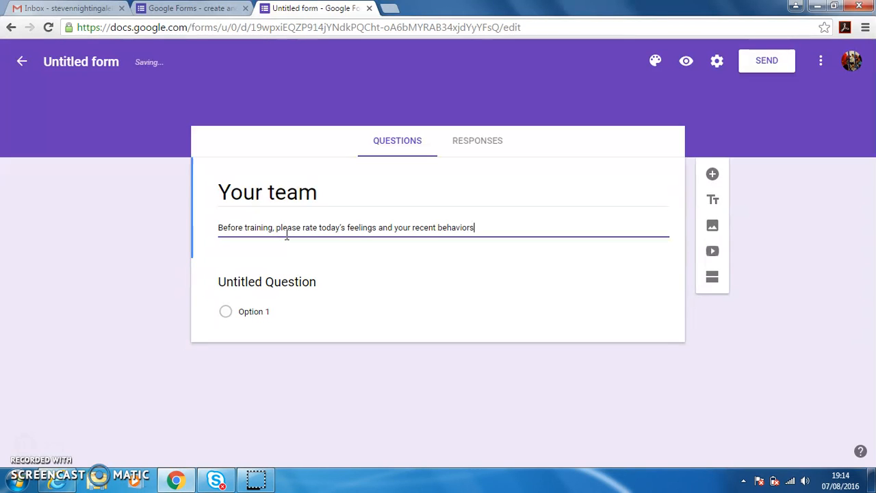
Turn the untitled question into a required short-answer question named "Your name".
click(319, 280)
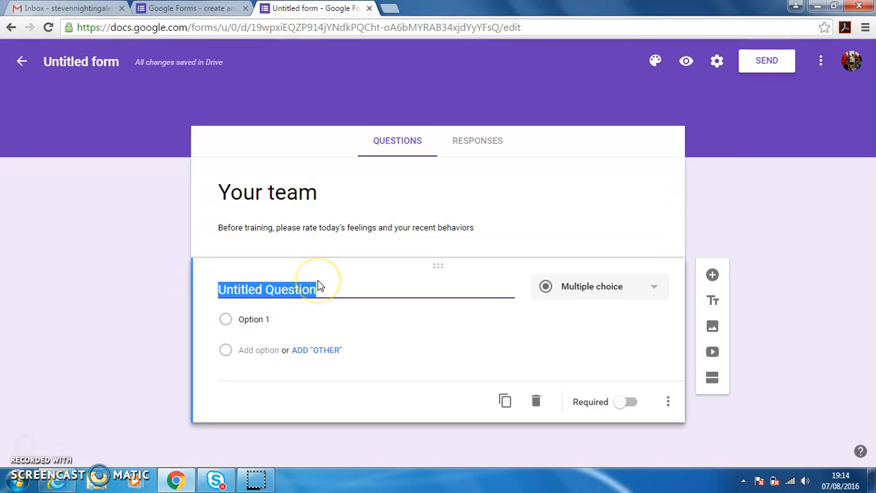
text(Your name)
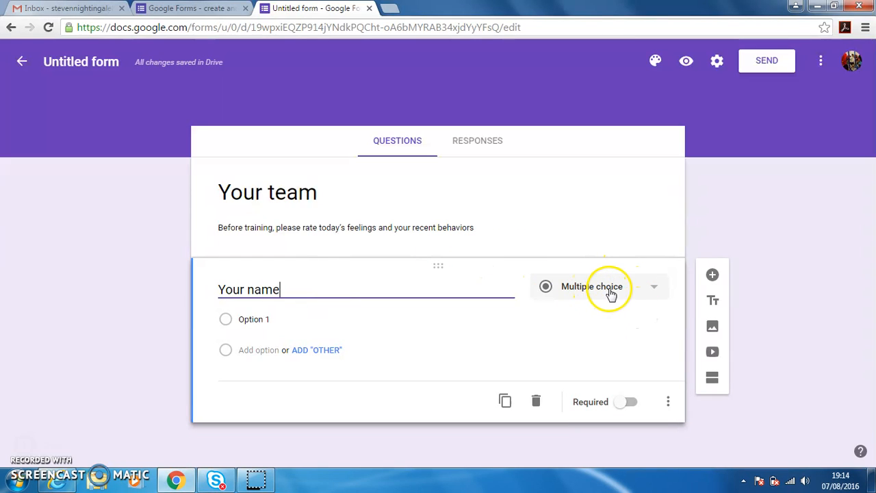
click(609, 293)
click(599, 218)
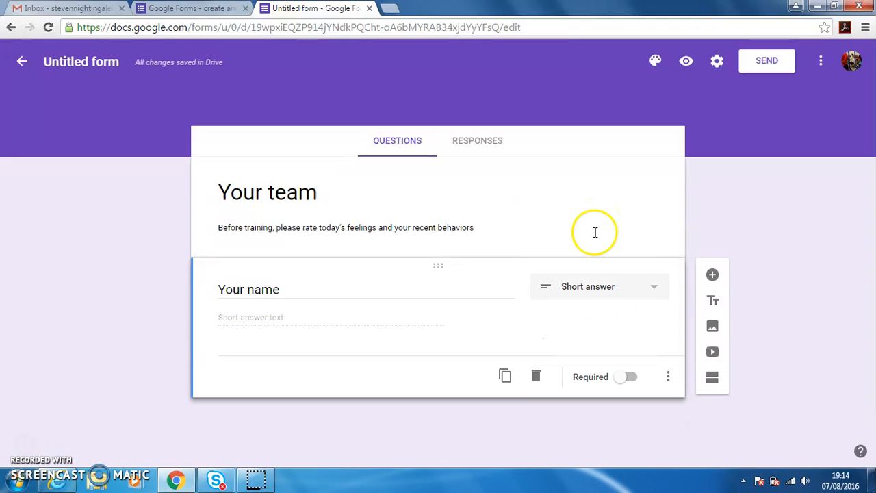
click(625, 379)
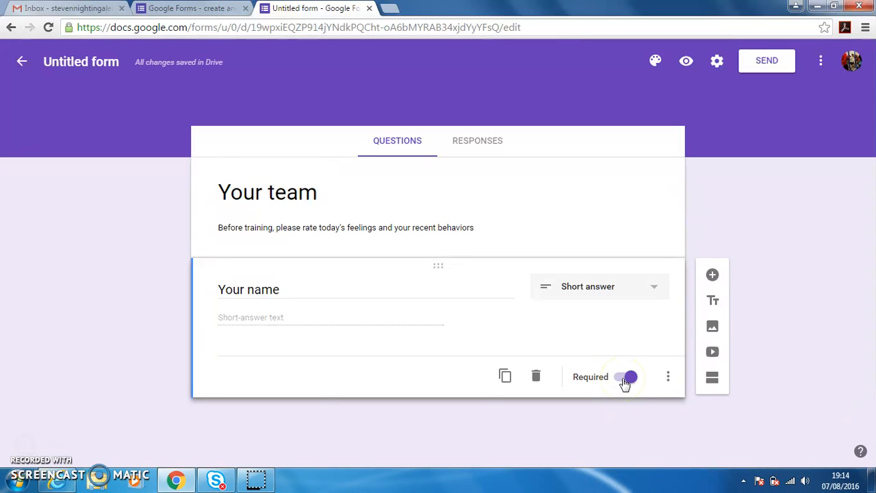
Add a new question and copy "Diet, including immediate-post training refueling" from the Word questionnaire as its text in Chrome.
click(714, 276)
scroll(260, 336, down, 1)
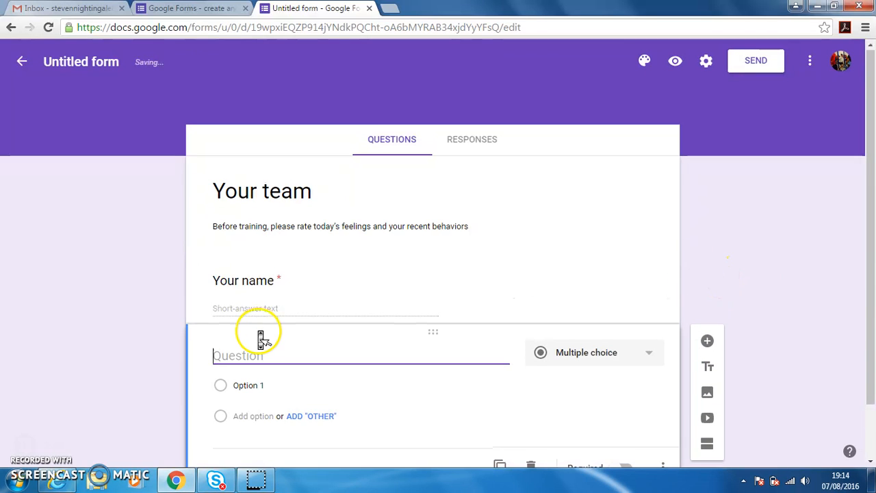
click(57, 479)
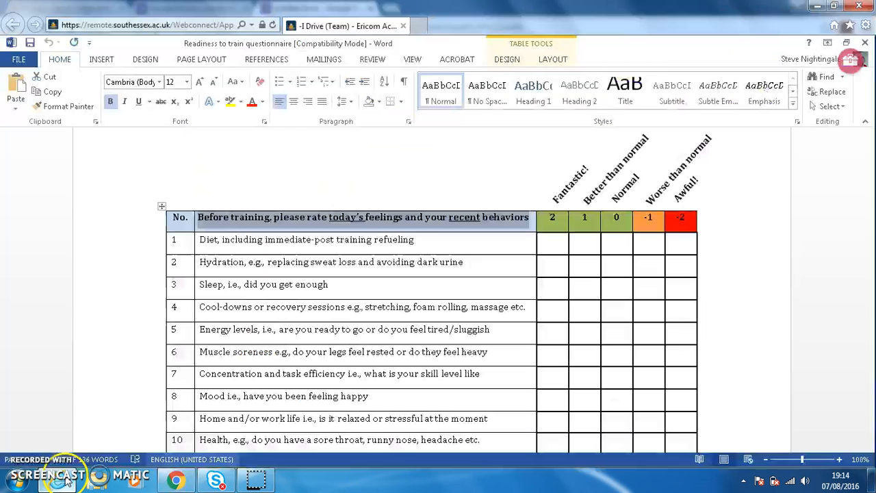
drag(199, 239, 421, 240)
key(ctrl+c)
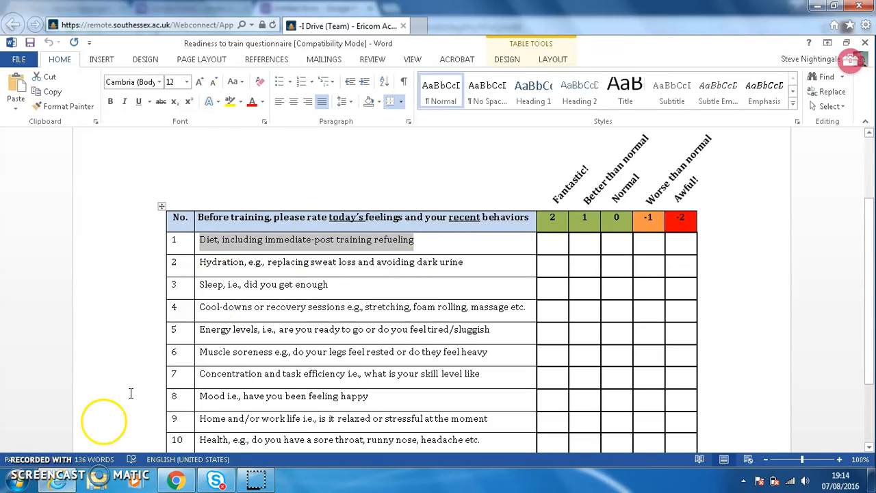
click(175, 479)
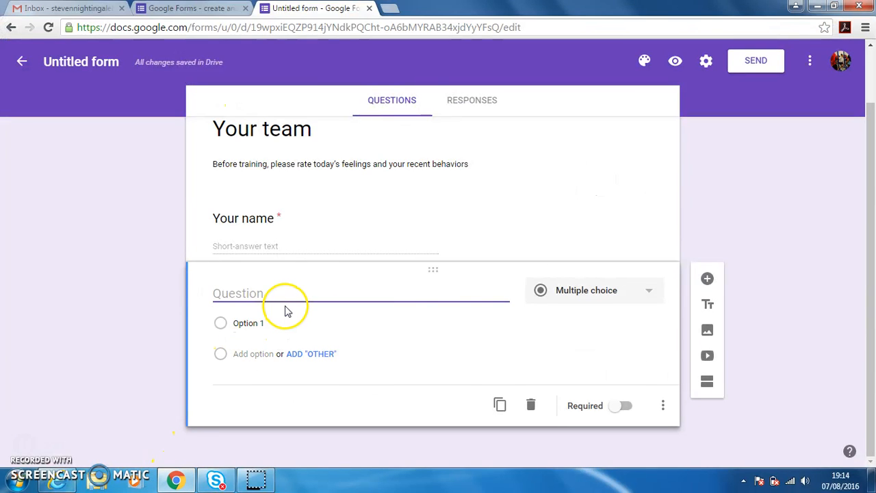
key(ctrl+v)
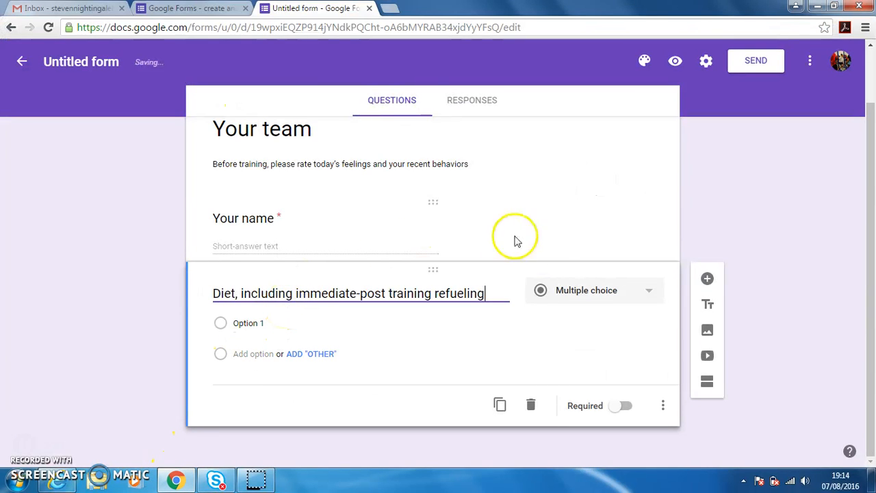
Change the diet question to a drop-down and enter "Fantastic 4" as its first option.
click(581, 296)
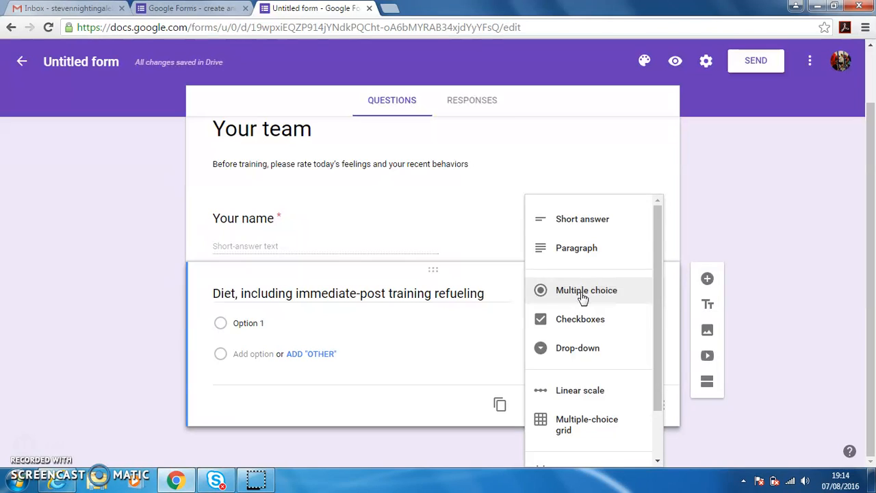
click(581, 350)
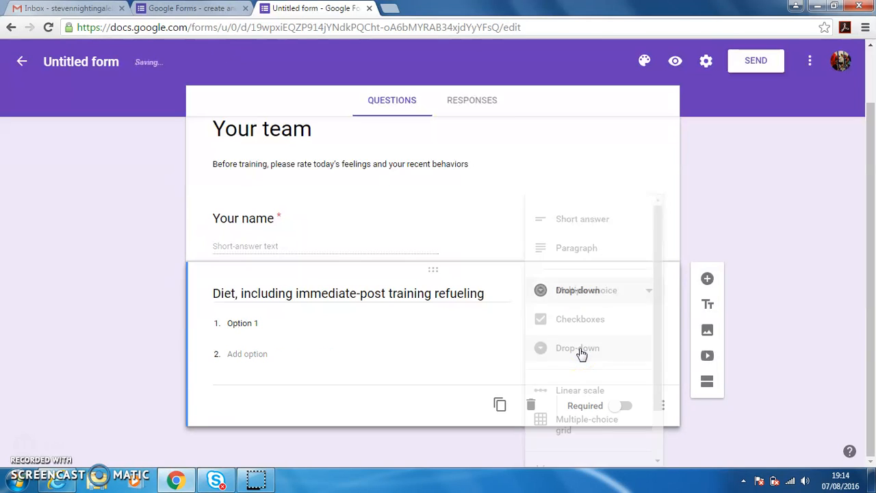
click(288, 326)
text(F)
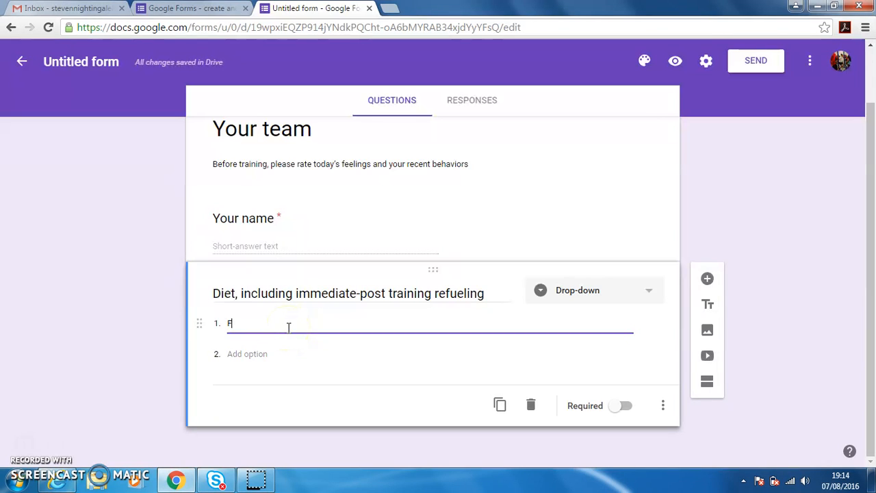
text(antastic)
text(4)
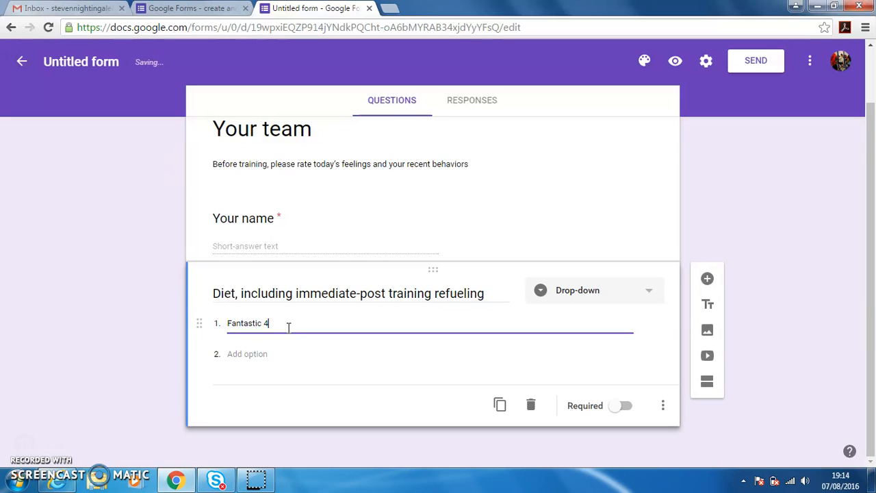
key(Return)
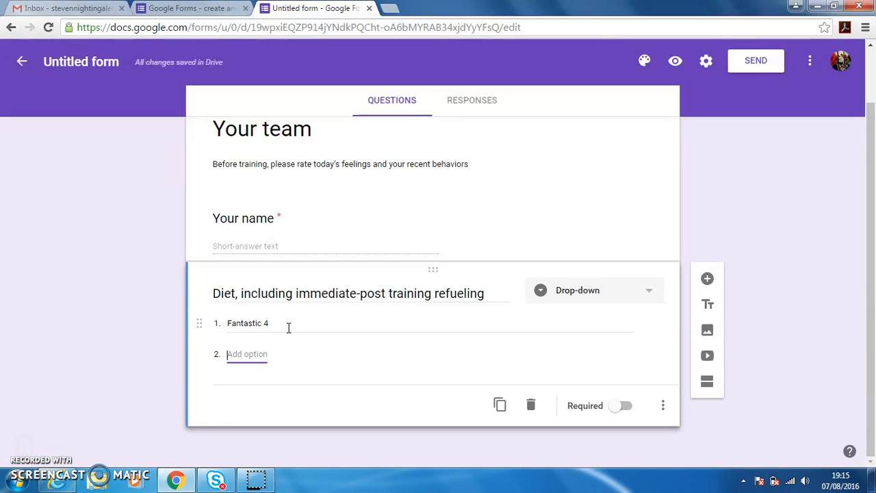
Add "Better than normal 3" and "Normal 2" as the second and third options of the diet question.
text(Better than normal 3)
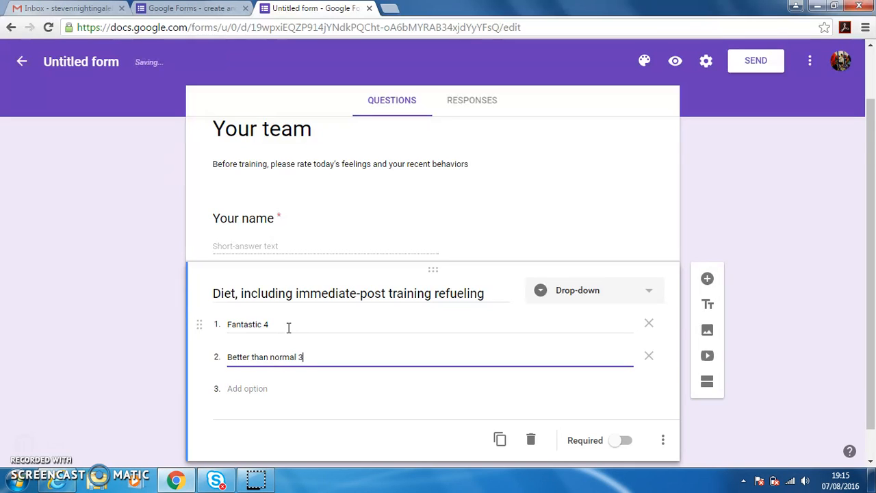
key(Tab)
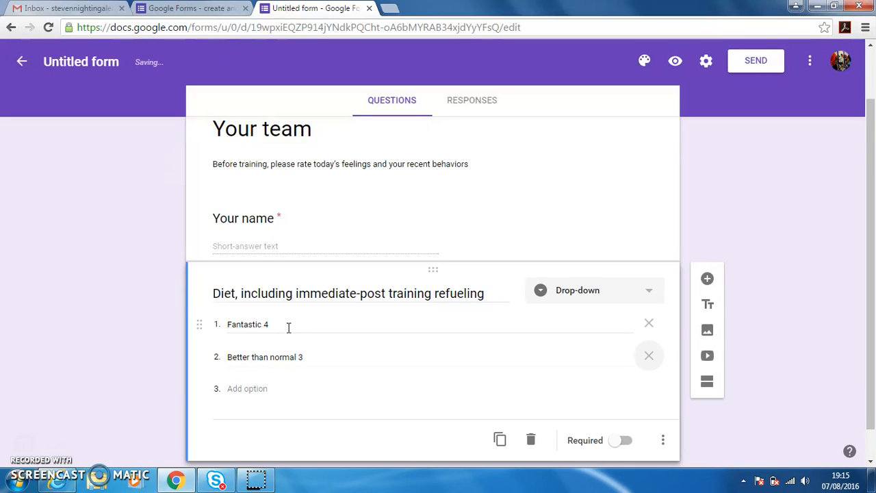
key(Tab)
text(Norm)
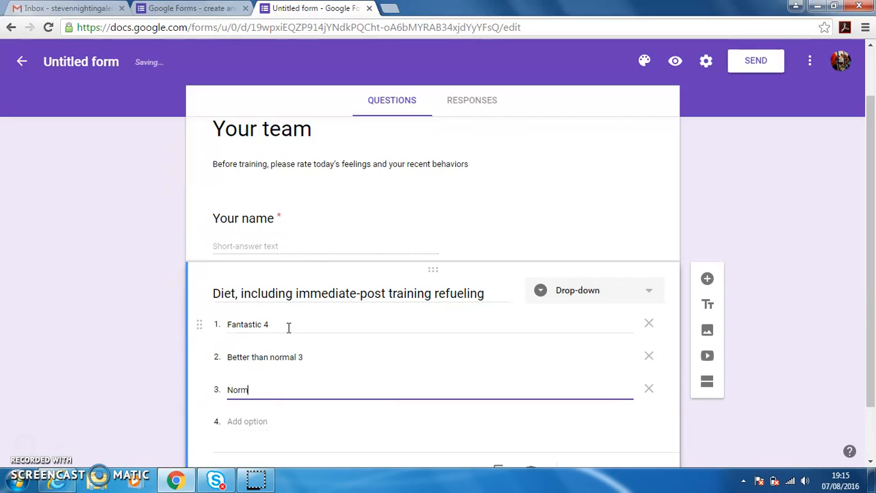
text(al 2)
key(Tab)
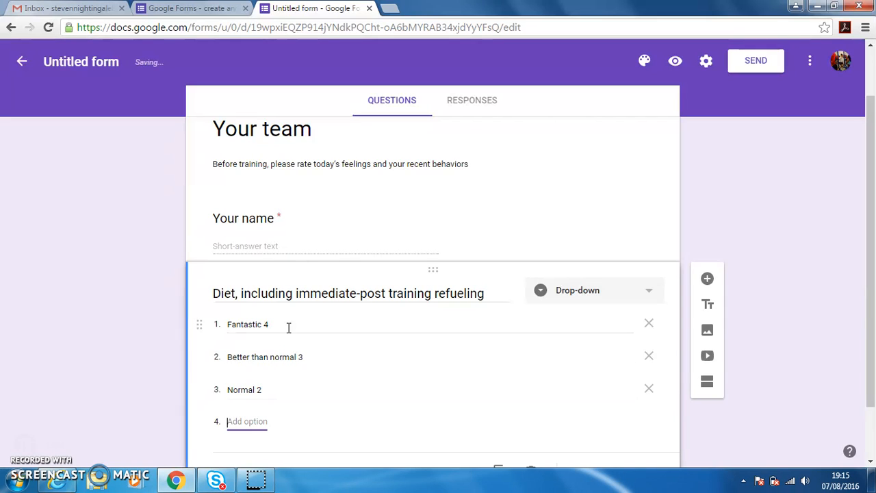
Add "Worse than normal 1" as the fourth option of the diet question.
text(Worse)
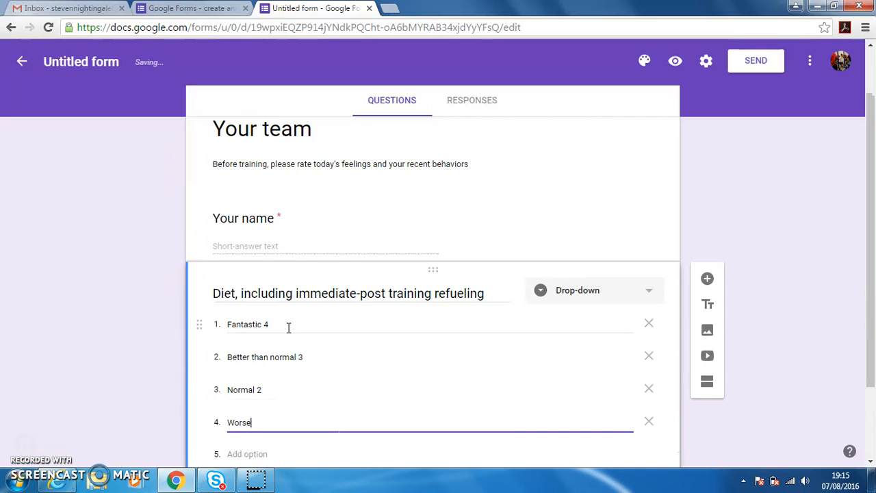
text( than normal 2)
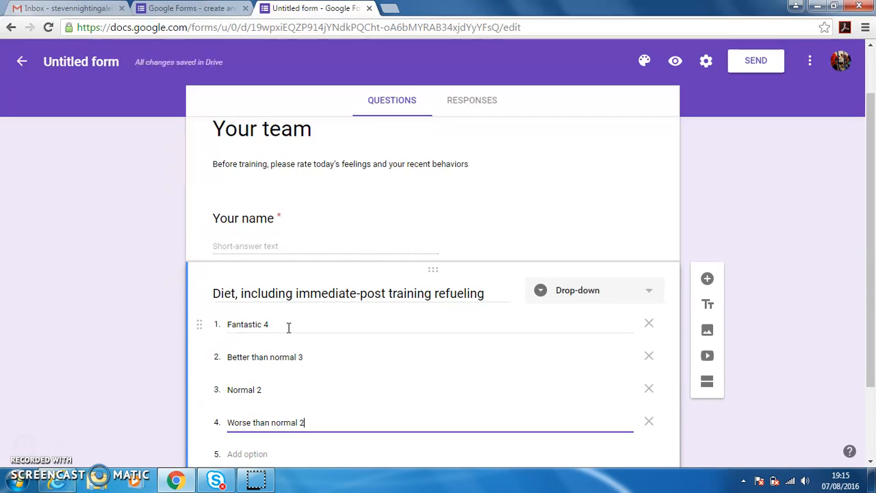
key(Tab)
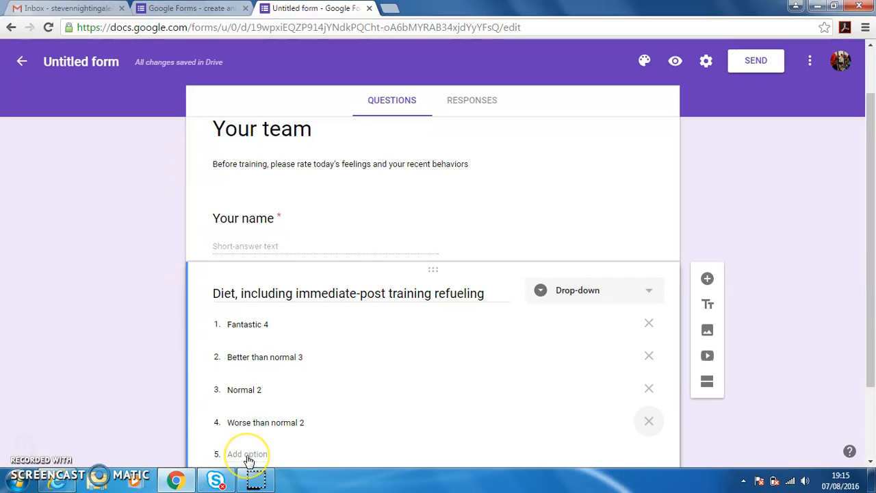
click(324, 423)
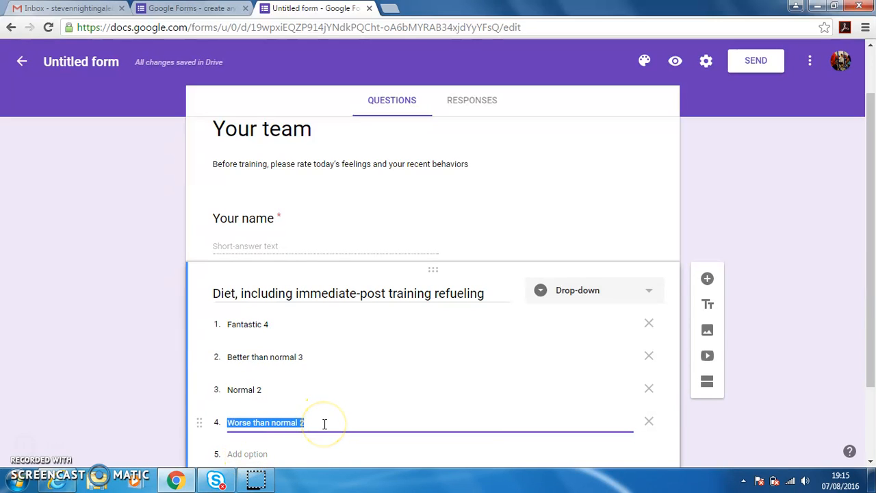
click(324, 424)
Add "Awful 0" as the diet question's fifth option and make the question required.
key(Tab)
key(Tab)
text(Aw)
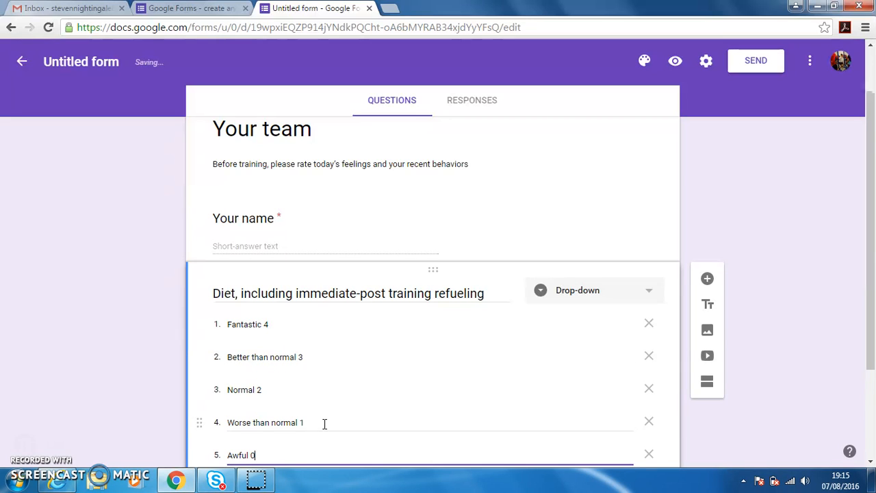
scroll(327, 361, down, 2)
text(ful 0)
click(623, 411)
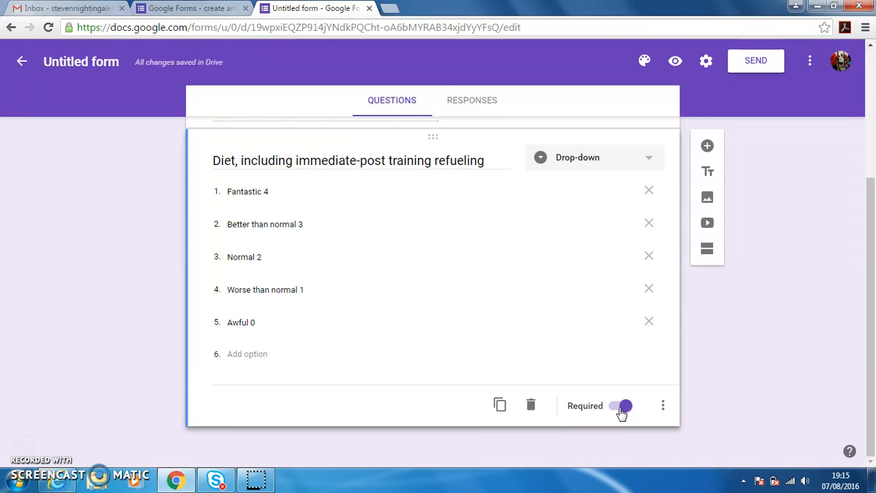
Duplicate the diet question and replace the copy's text with "Hydration, e.g., replacing sweat loss and avoiding dark urine" from the Word questionnaire.
click(499, 404)
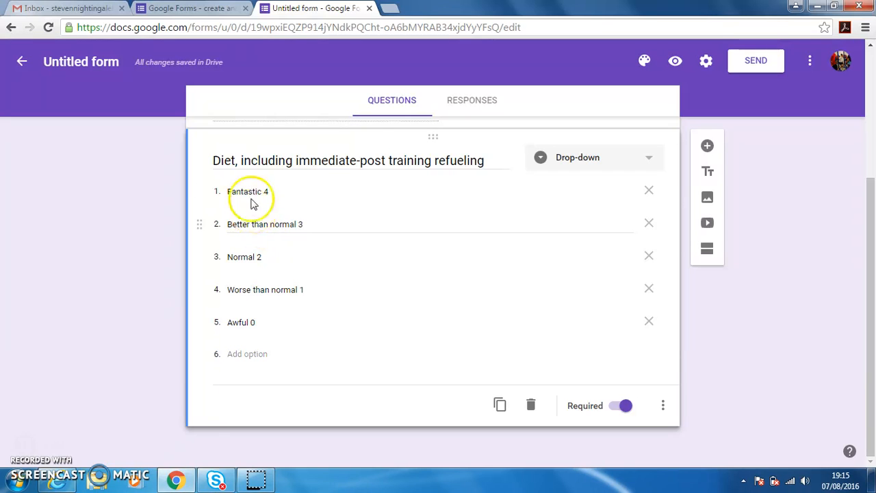
click(500, 406)
click(57, 479)
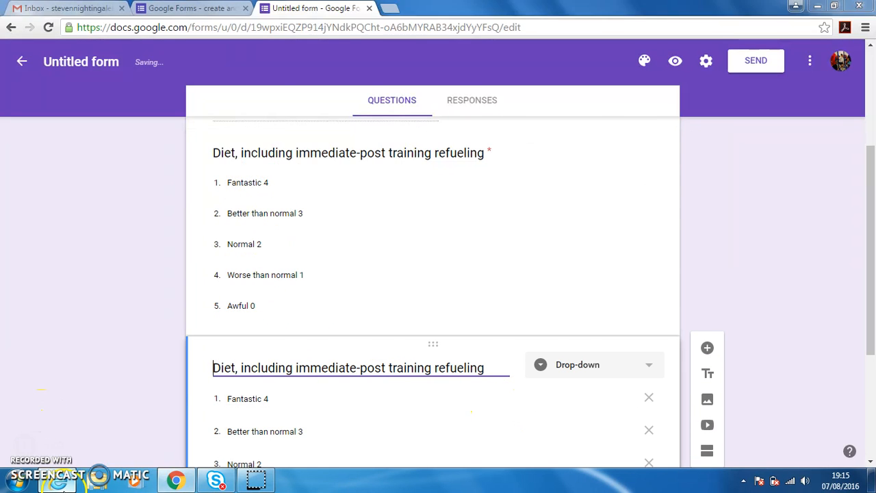
drag(200, 266, 462, 264)
key(ctrl+c)
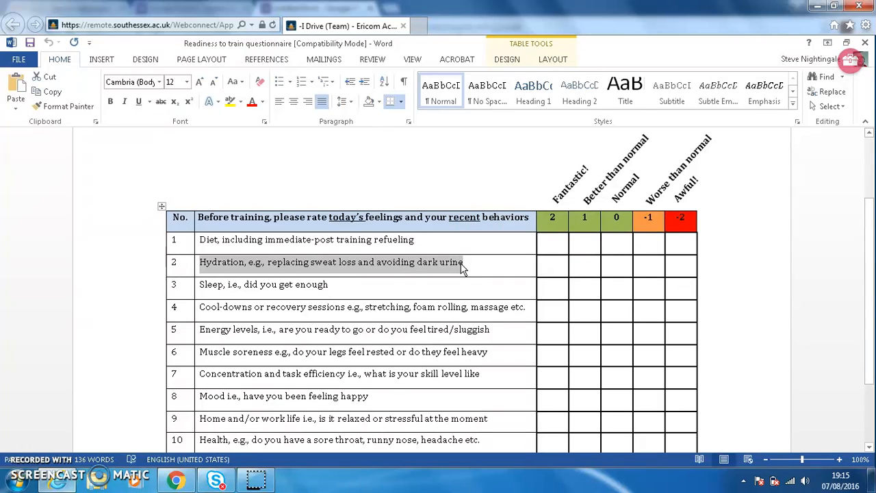
click(176, 477)
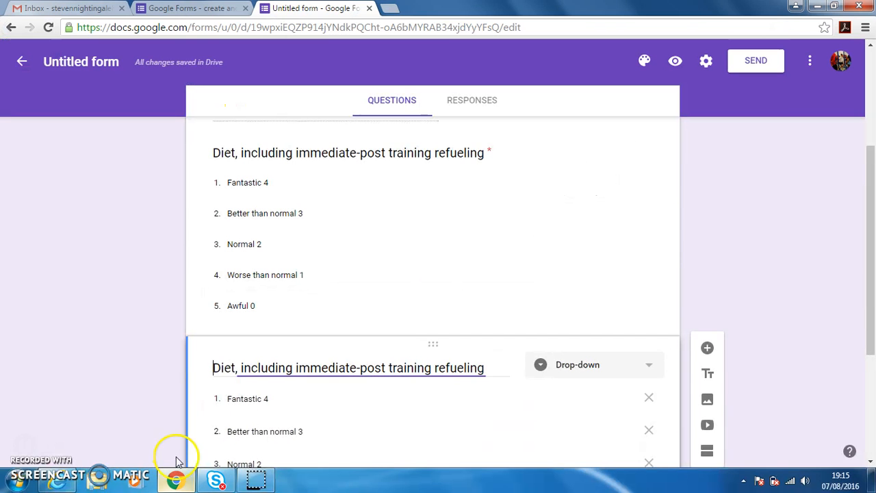
double_click(247, 368)
triple_click(247, 368)
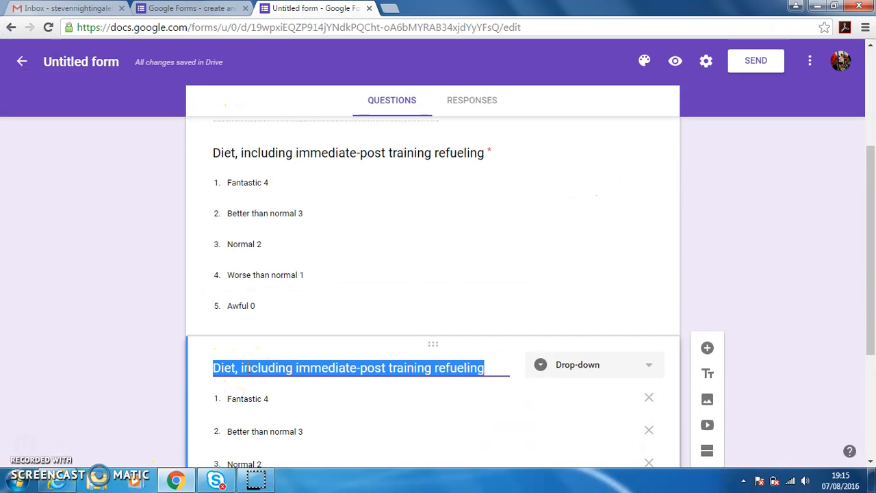
key(ctrl+v)
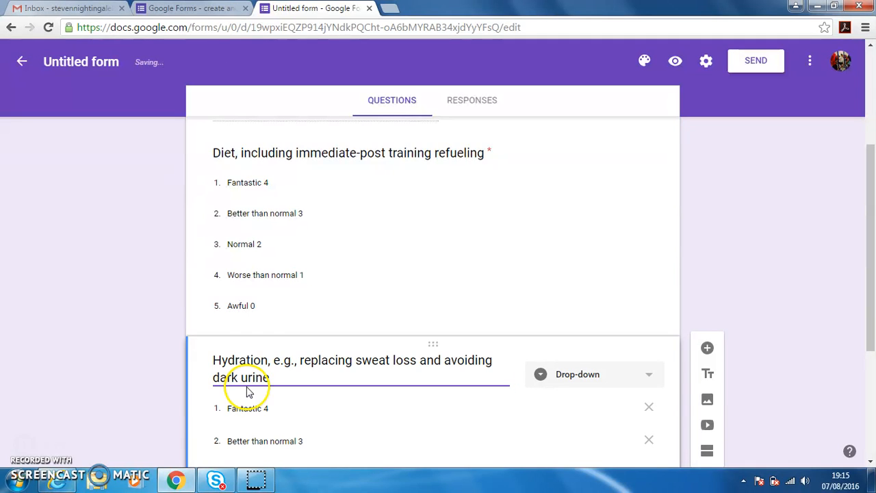
Duplicate the hydration question and replace the copy's text with "Sleep, i.e., did you get enough" from the Word questionnaire.
scroll(250, 331, down, 3)
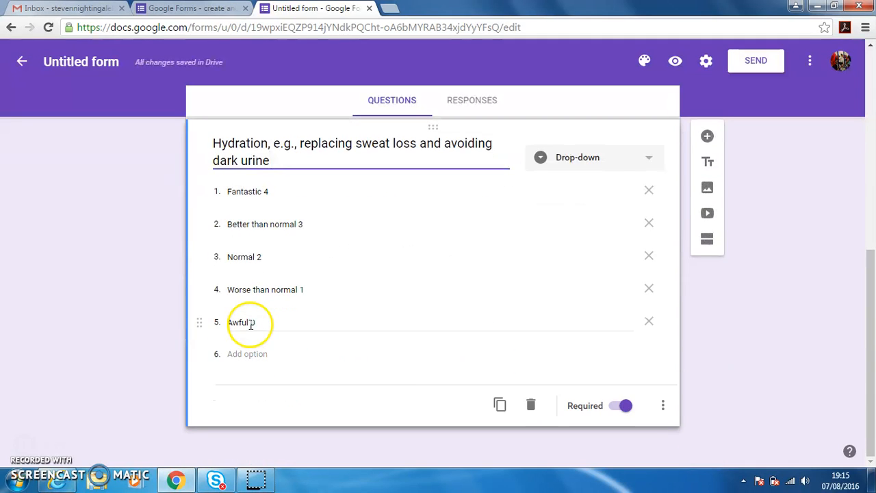
click(500, 405)
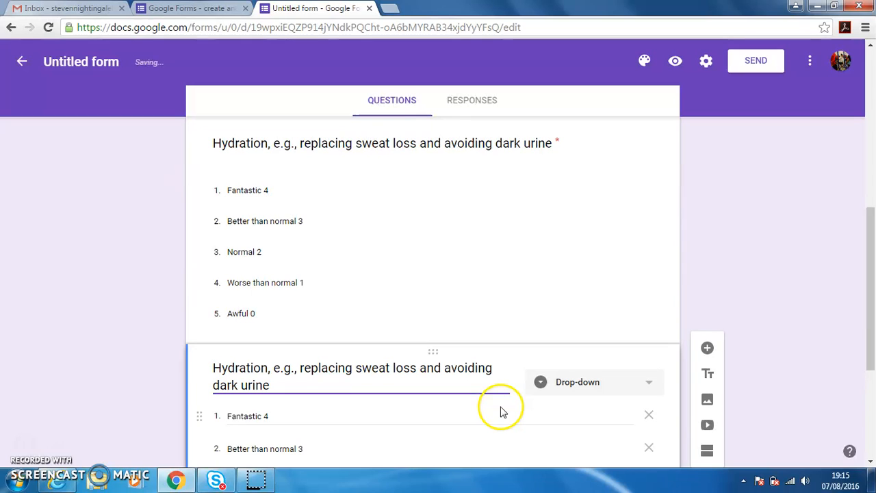
click(58, 479)
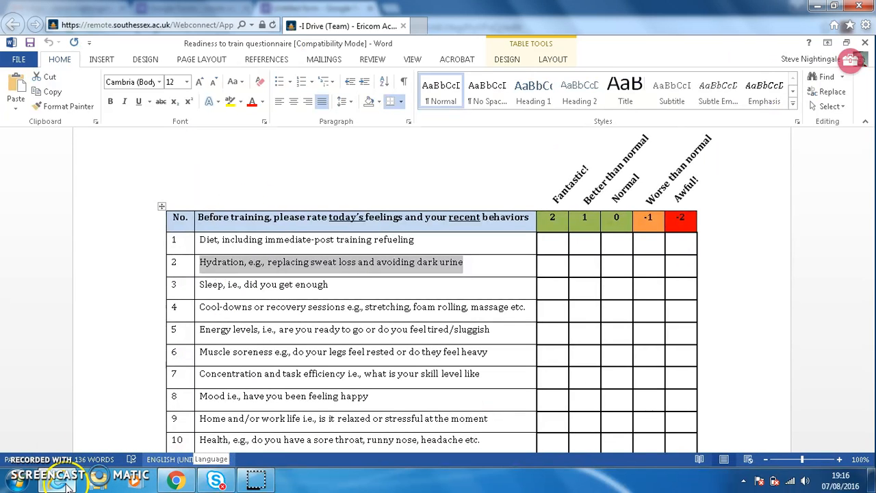
drag(199, 284, 327, 288)
key(ctrl+c)
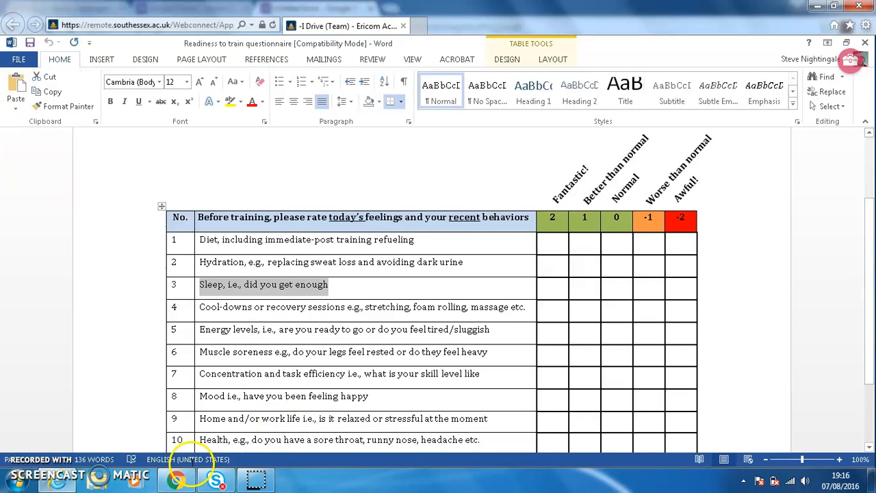
click(175, 481)
triple_click(247, 384)
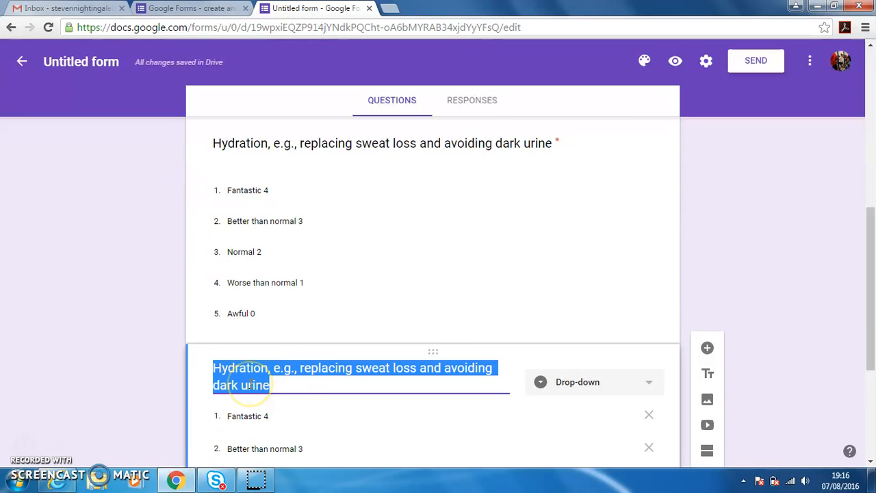
key(ctrl+v)
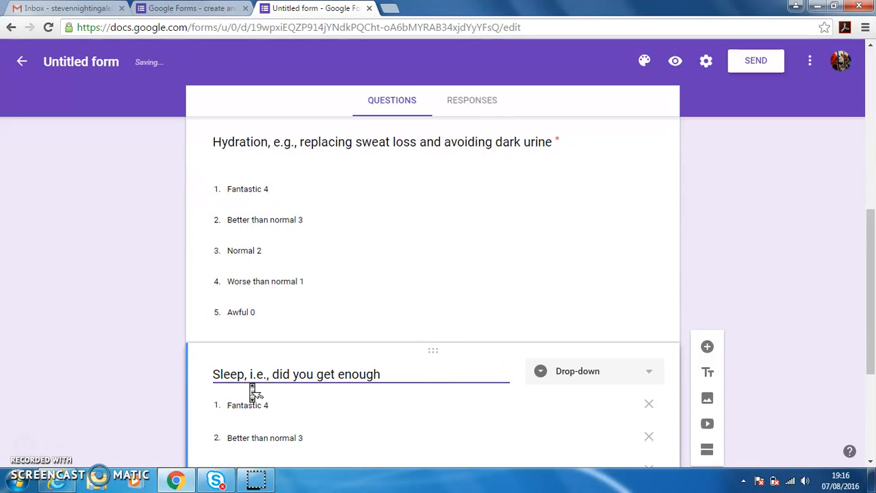
Duplicate the sleep question and replace the copy's text with "Muscle soreness e.g., do your legs feel rested or do they feel heavy" from Word.
scroll(252, 386, down, 3)
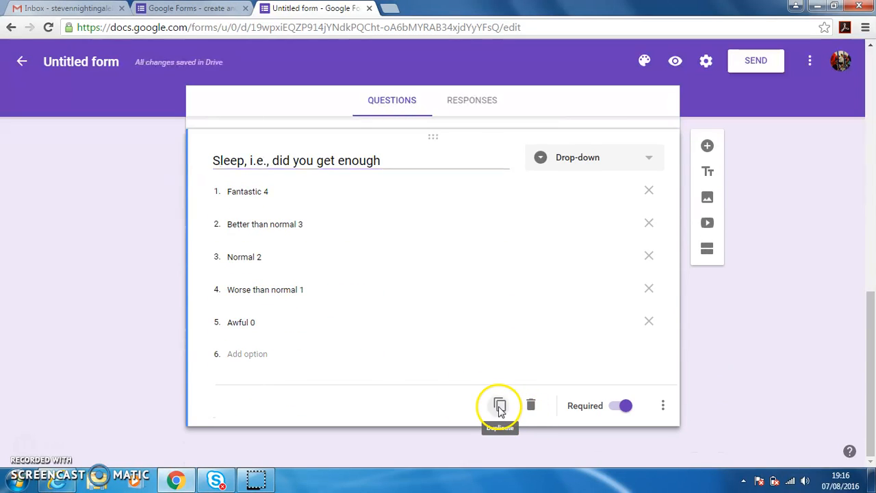
click(500, 416)
click(57, 479)
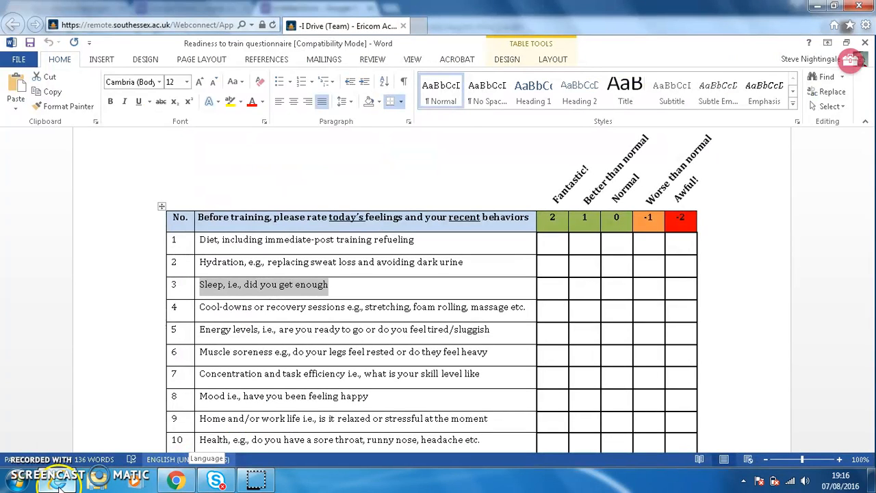
click(200, 351)
drag(492, 351, 486, 352)
key(ctrl+c)
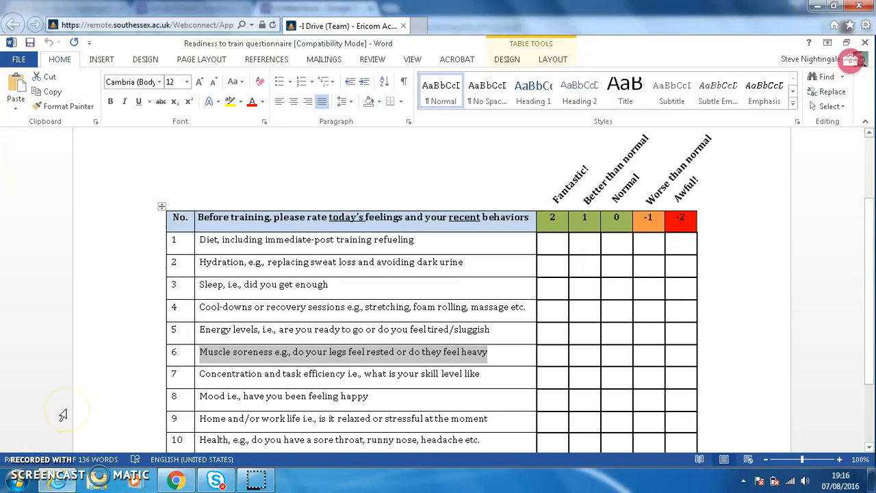
click(176, 481)
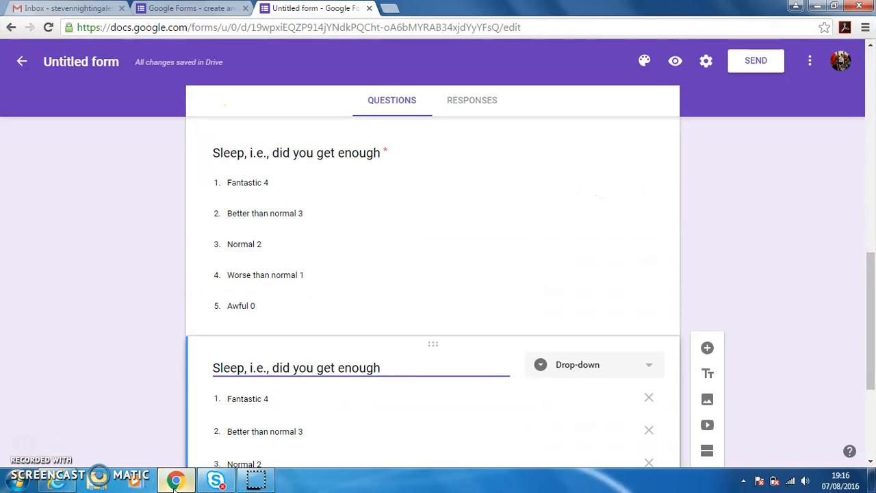
triple_click(290, 367)
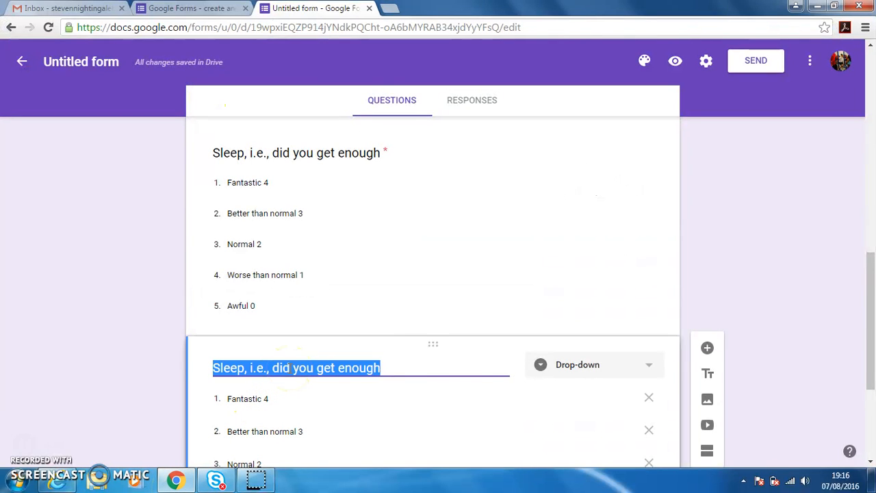
key(ctrl+v)
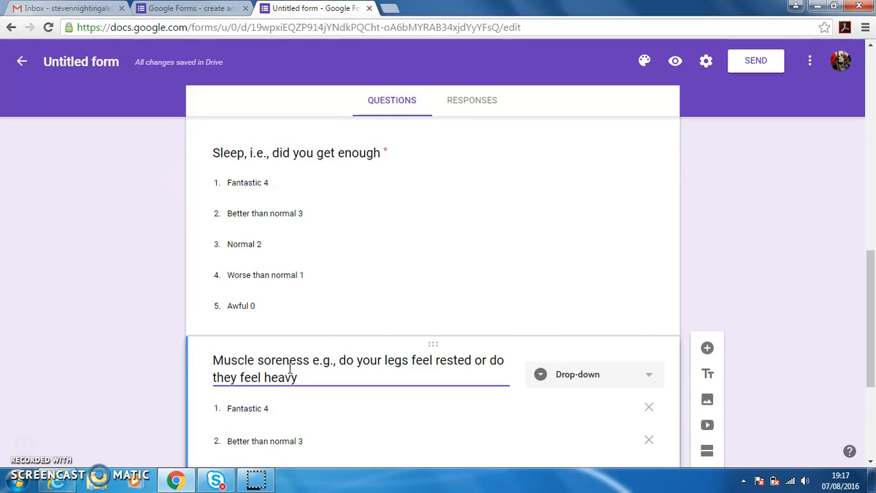
Change the form's theme color to orange.
click(54, 305)
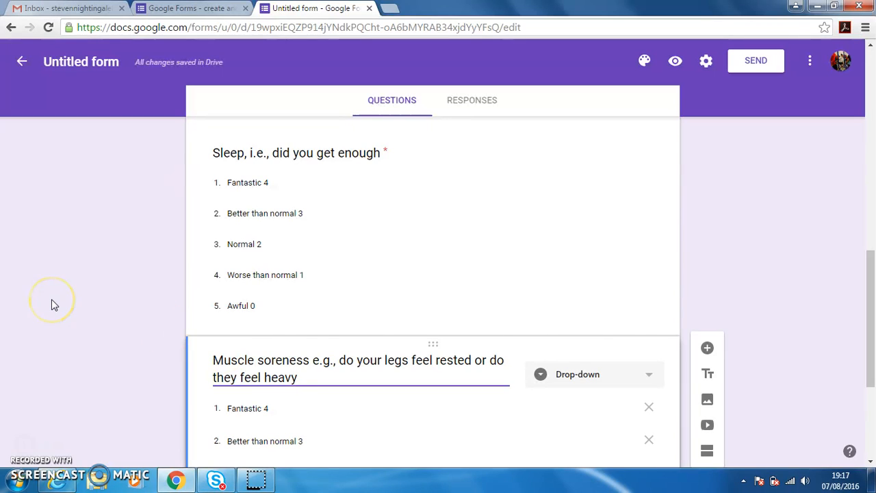
scroll(54, 305, up, 10)
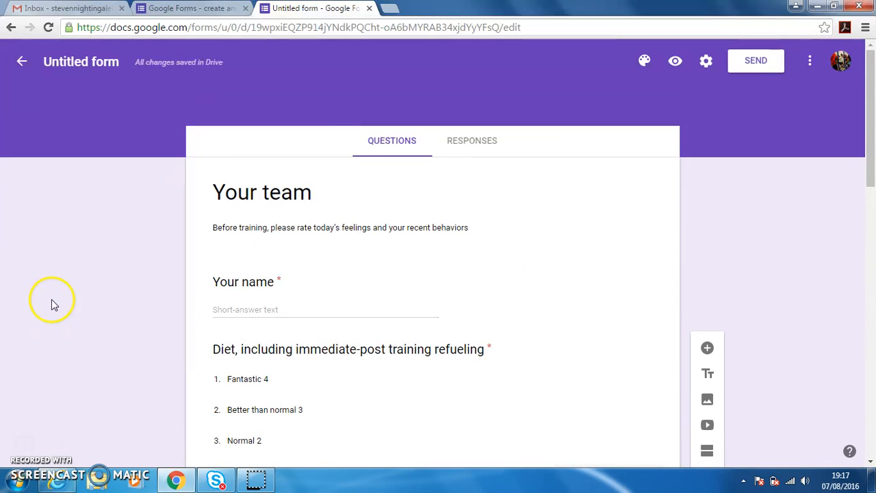
click(644, 61)
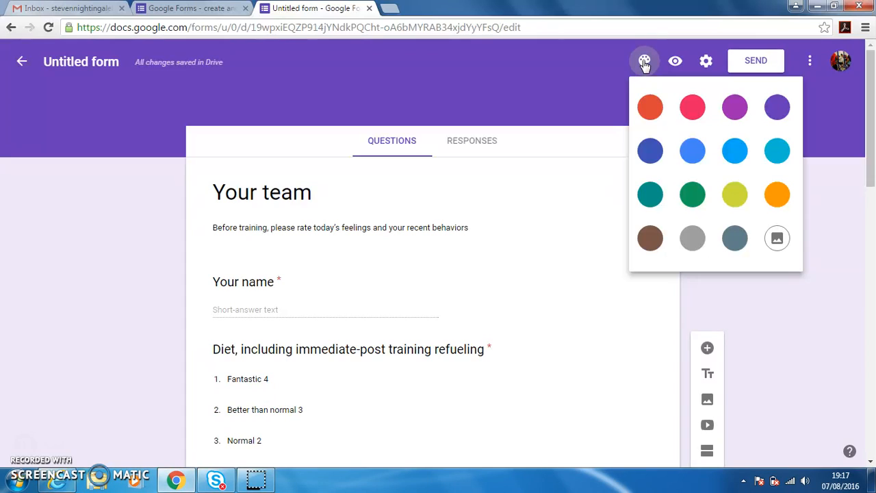
click(777, 195)
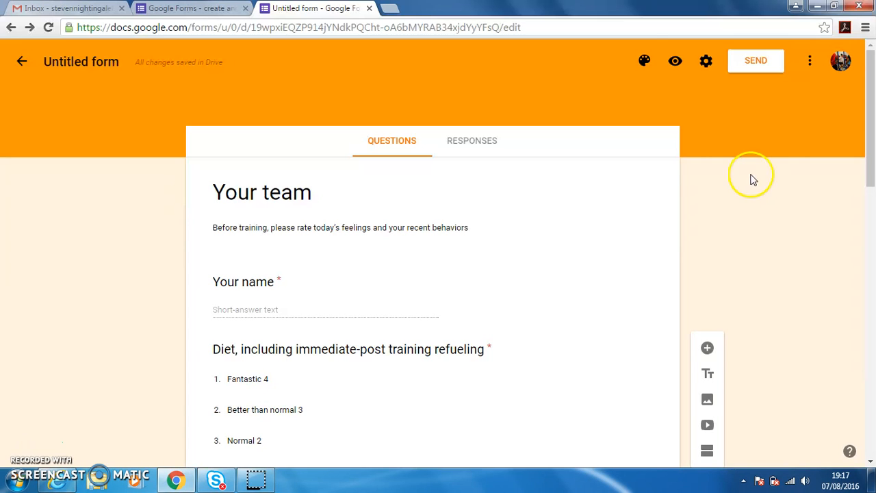
Upload the picture Ice_Hockey_sharks_ducks from the Pictures library and apply it as the form's theme image.
click(644, 61)
click(779, 241)
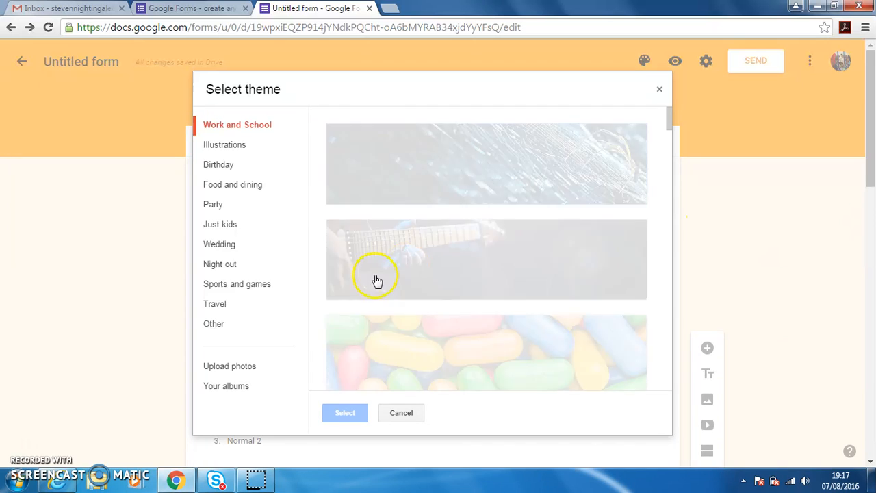
click(233, 366)
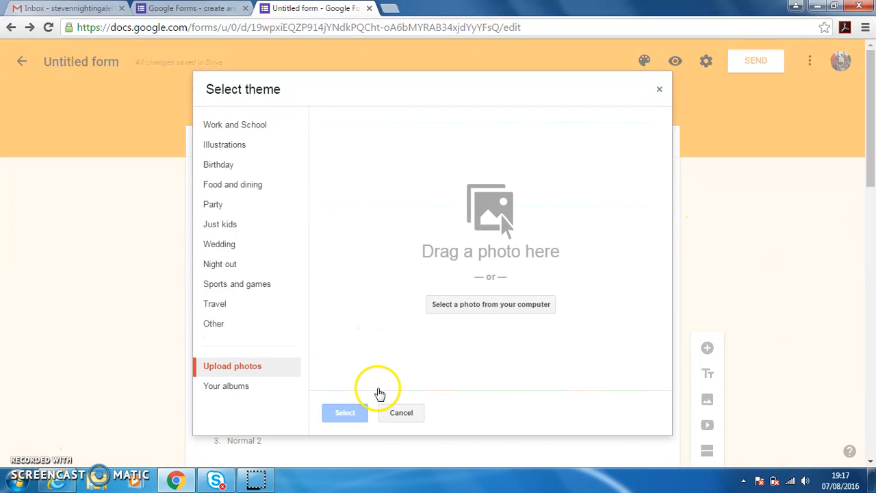
click(464, 305)
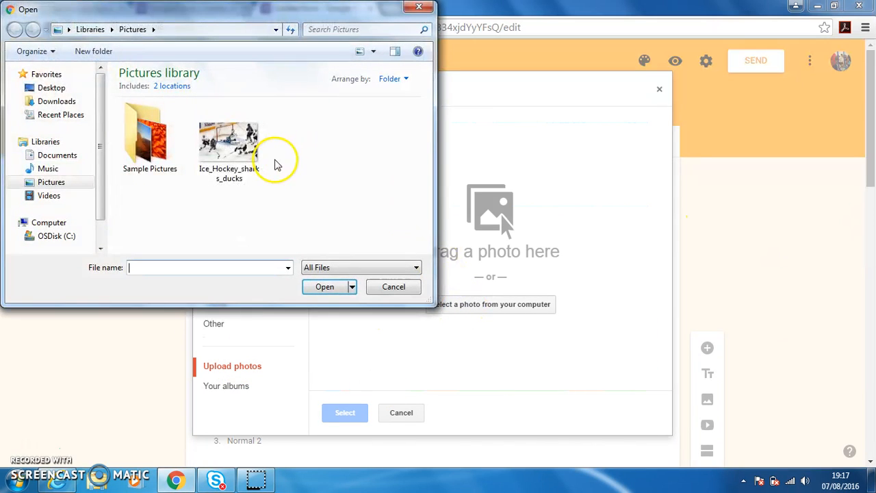
click(254, 174)
click(326, 287)
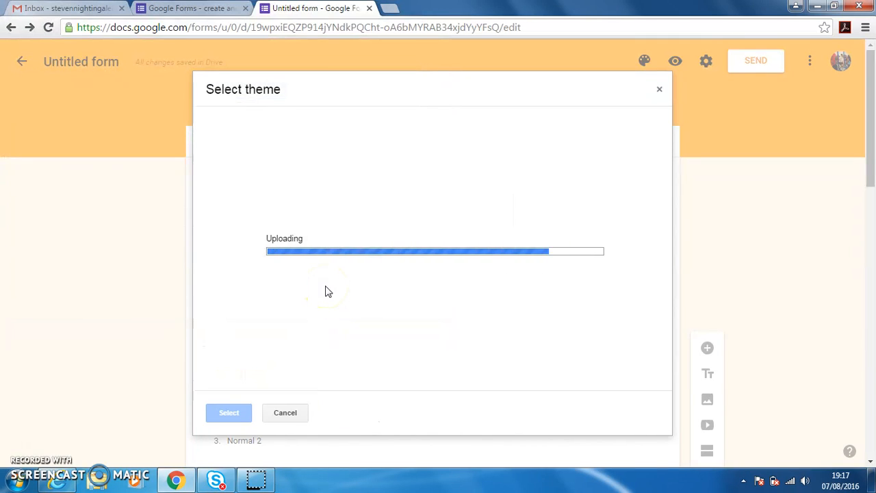
click(229, 412)
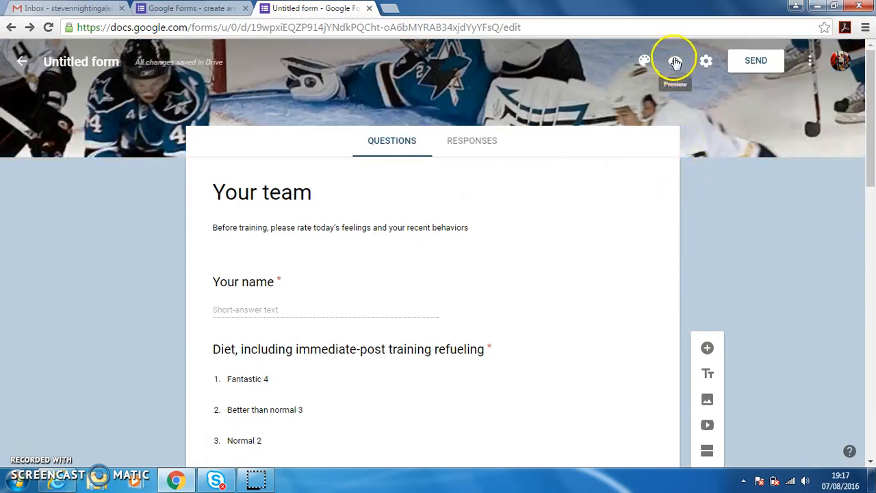
Set the form's confirmation message to "Thanks for completing this form. You can now close this window. Have a great training session!" and save the settings.
click(705, 61)
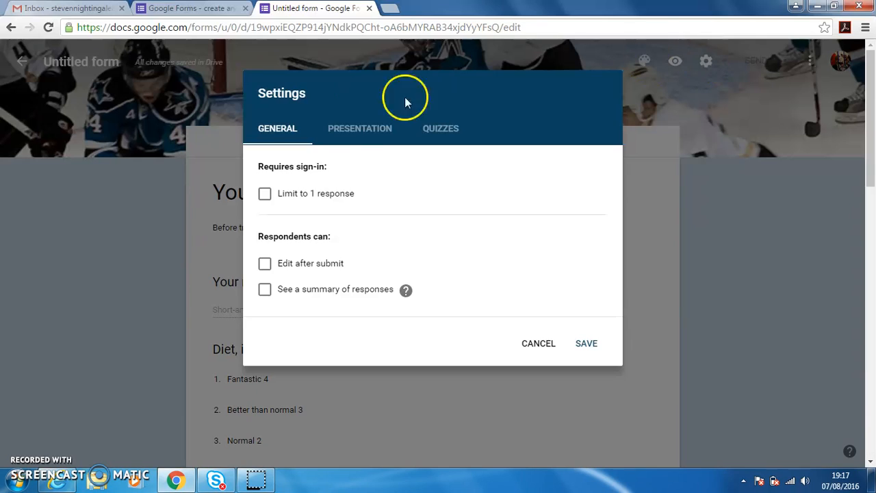
click(356, 135)
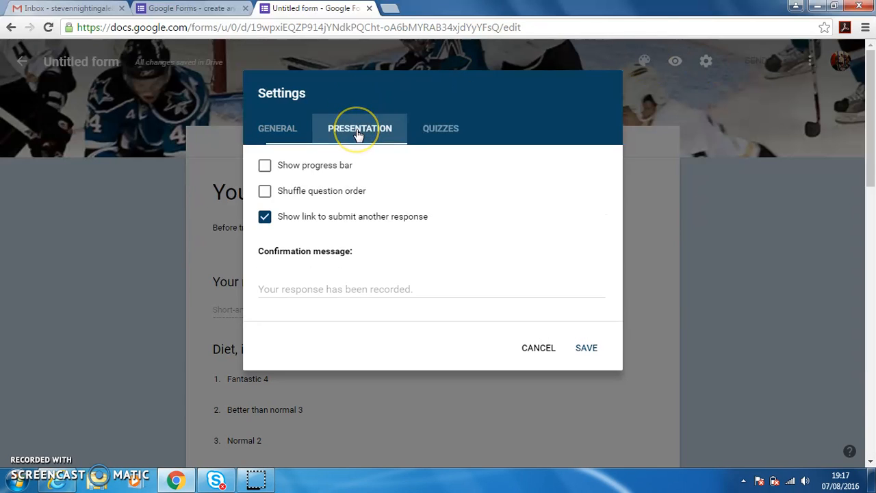
click(317, 289)
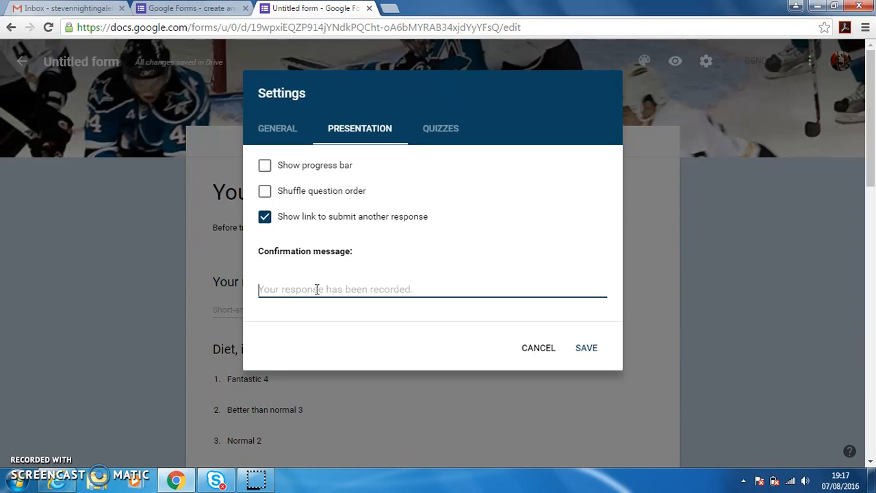
text(Thanks for completing this )
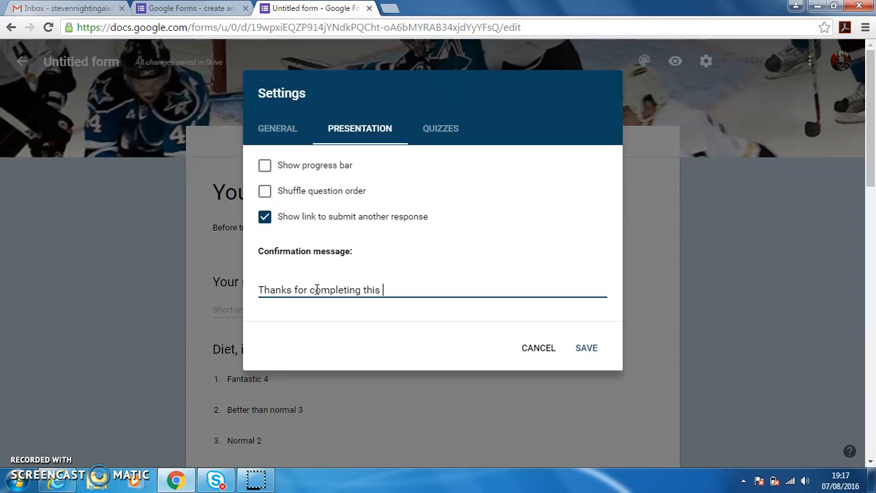
text(form. You can now close th)
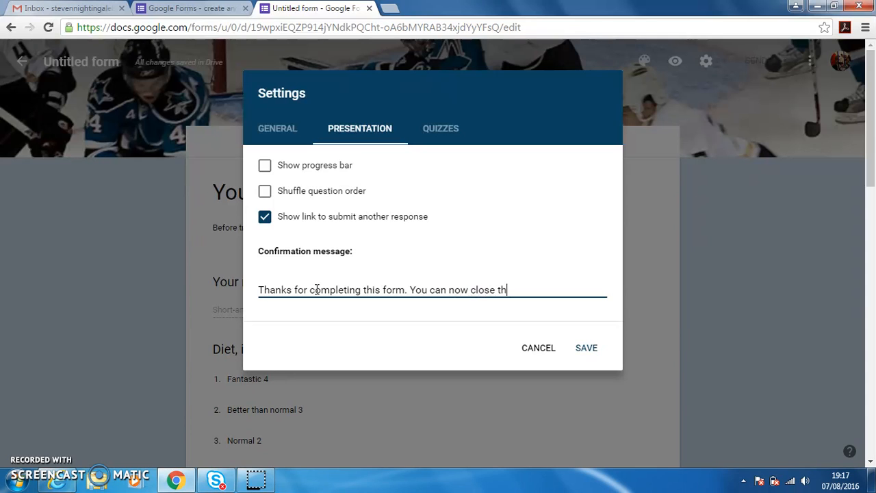
text(is windon)
key(BackSpace)
text(w. Have)
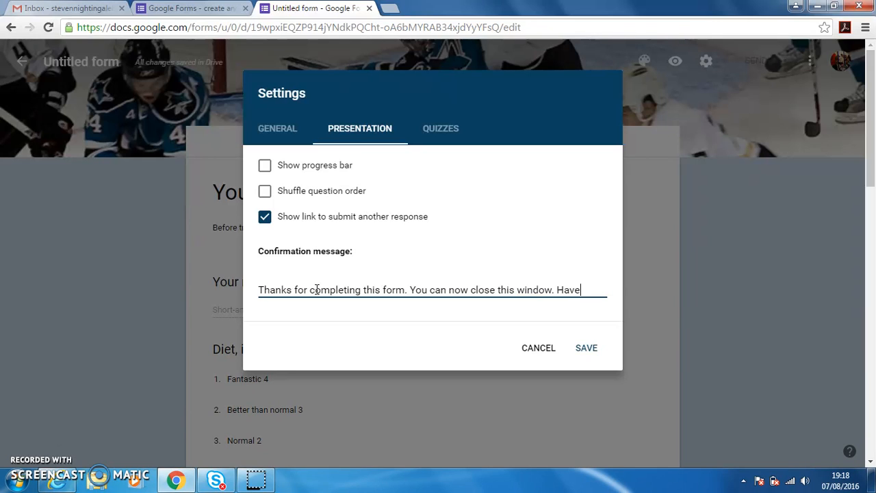
text( a great training session!)
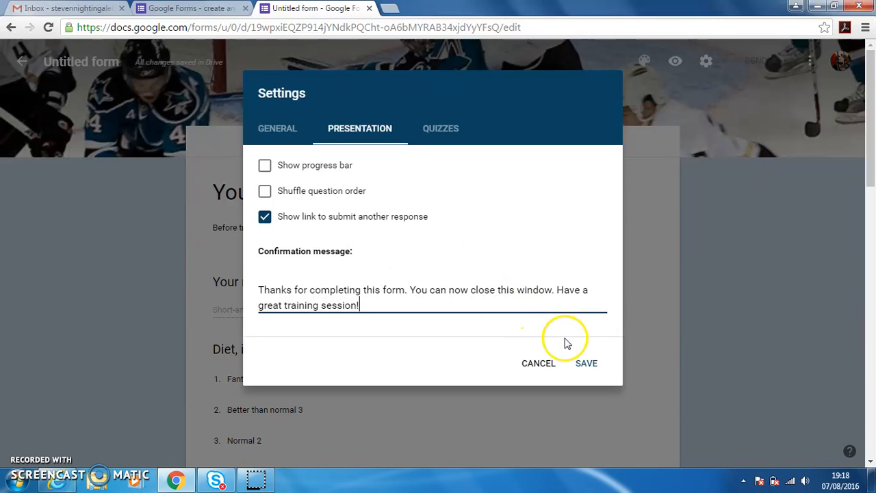
click(586, 363)
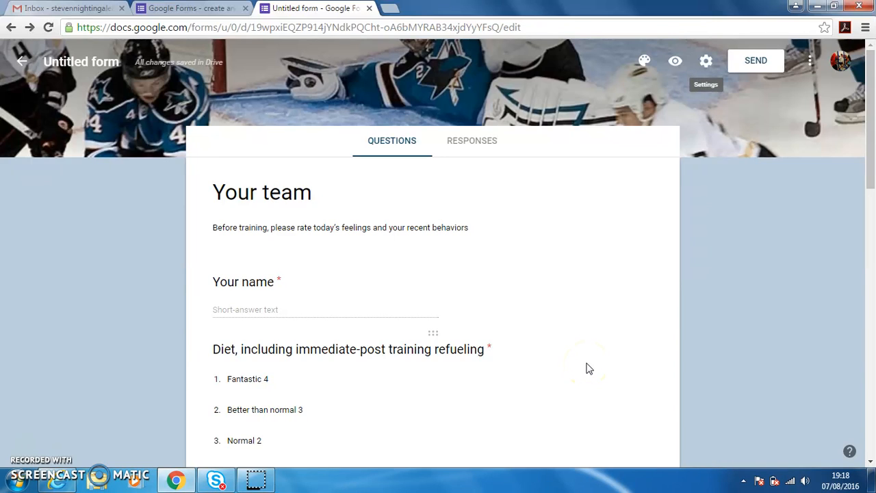
Preview the form and fill in the respondent's name.
click(677, 63)
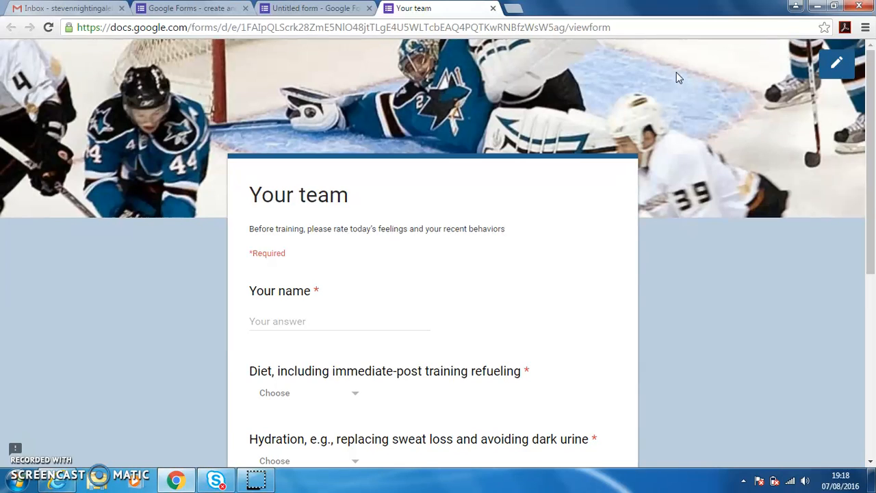
scroll(185, 203, down, 3)
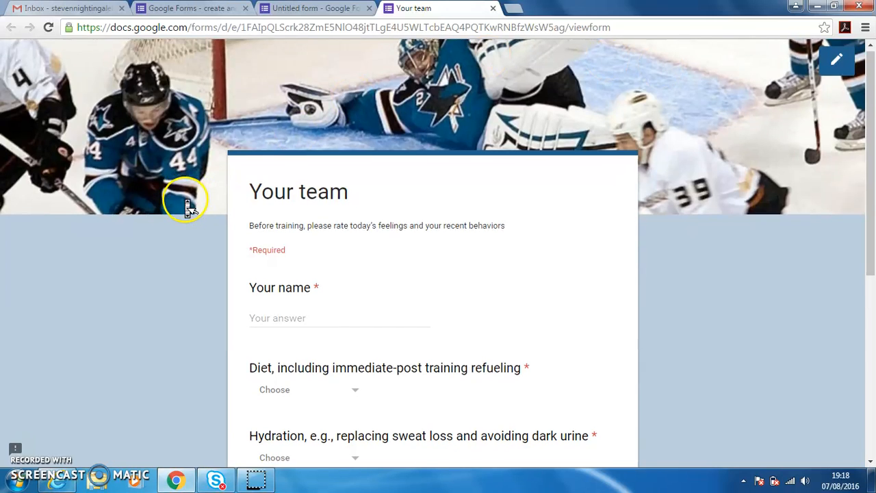
click(271, 129)
text(Steve)
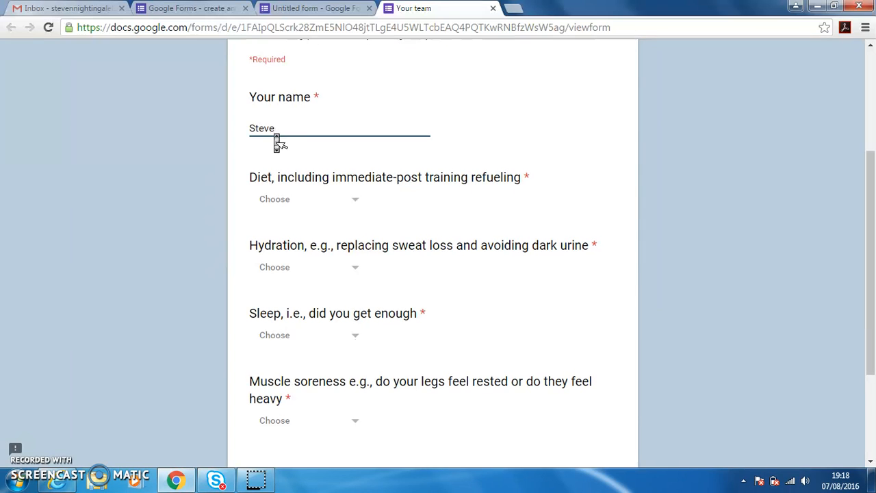
Submit a test response with diet Fantastic 4, hydration Normal 2, sleep Better than normal 3 and muscle soreness Normal 2, and close the preview.
scroll(276, 137, down, 3)
click(356, 110)
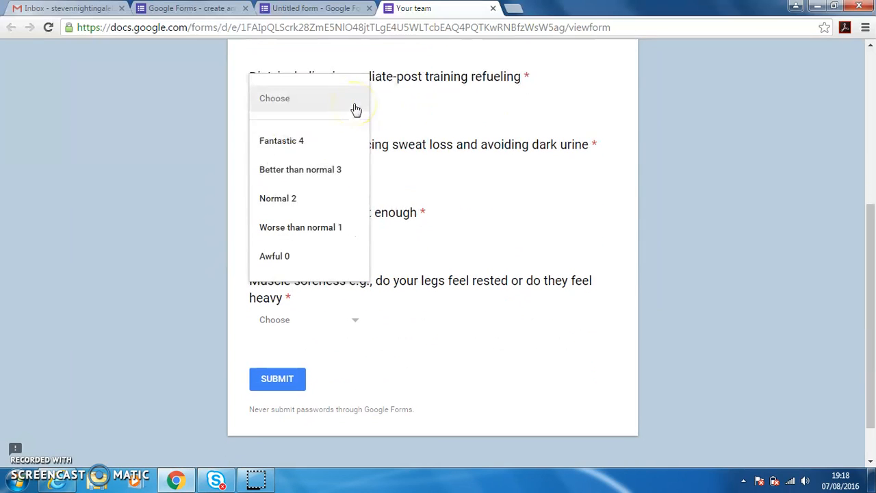
click(325, 145)
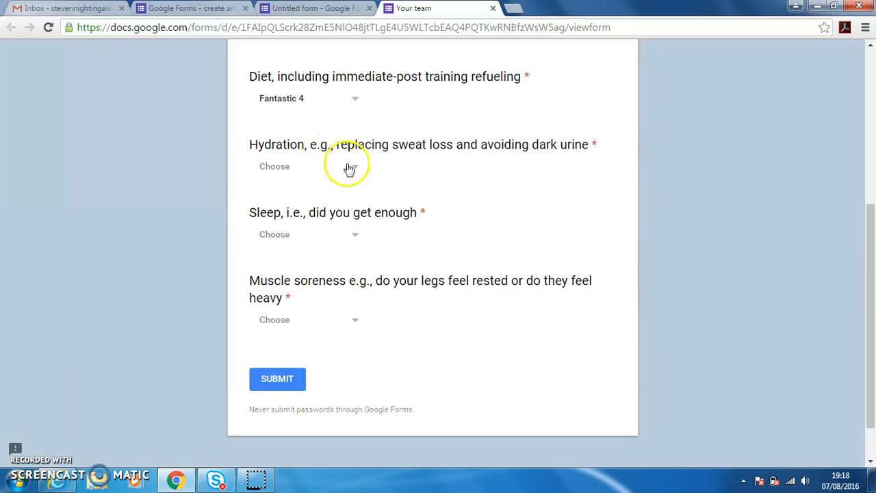
click(357, 171)
click(329, 267)
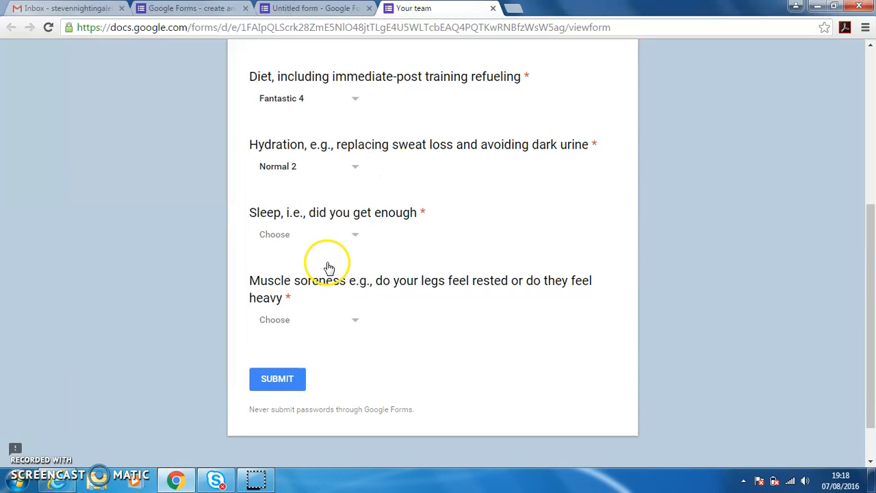
click(350, 237)
click(329, 305)
click(354, 319)
click(315, 427)
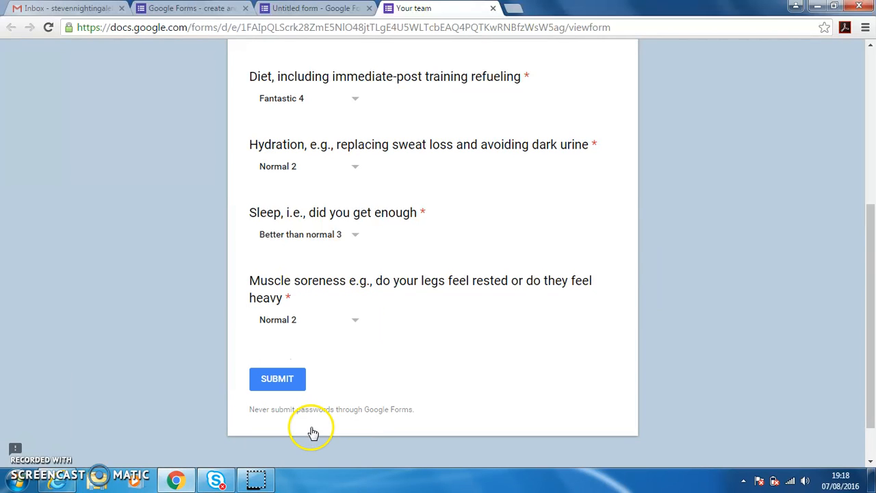
click(284, 384)
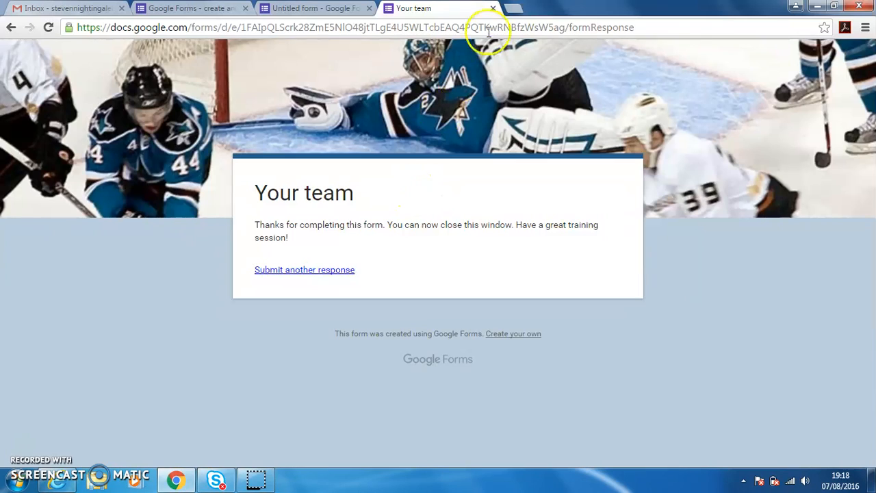
click(493, 9)
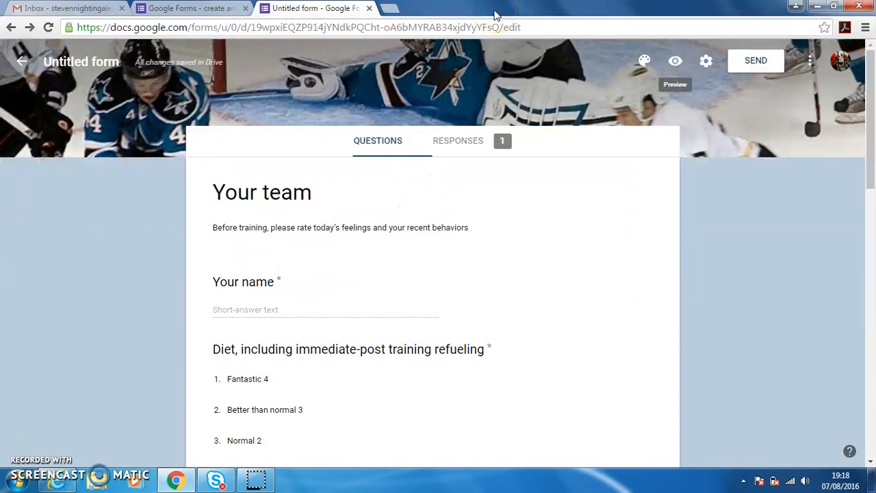
Review the summary of form responses for every question and check the options for sending the form by email.
click(461, 154)
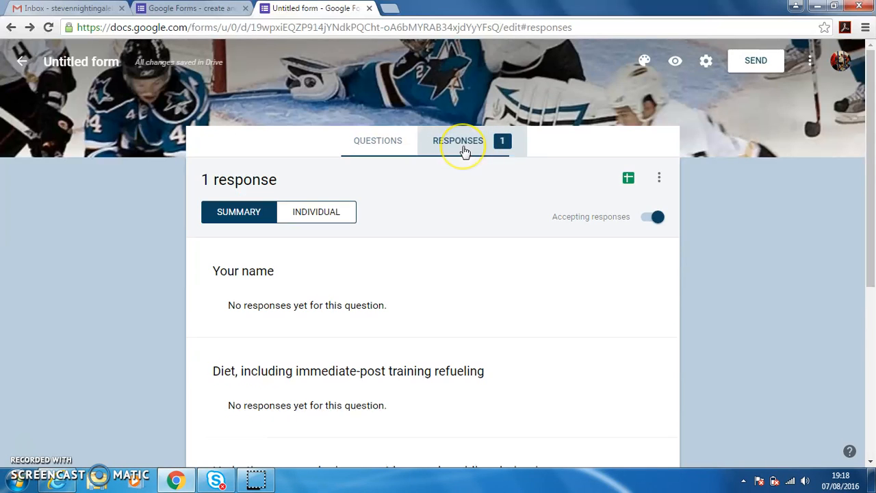
click(276, 204)
click(184, 245)
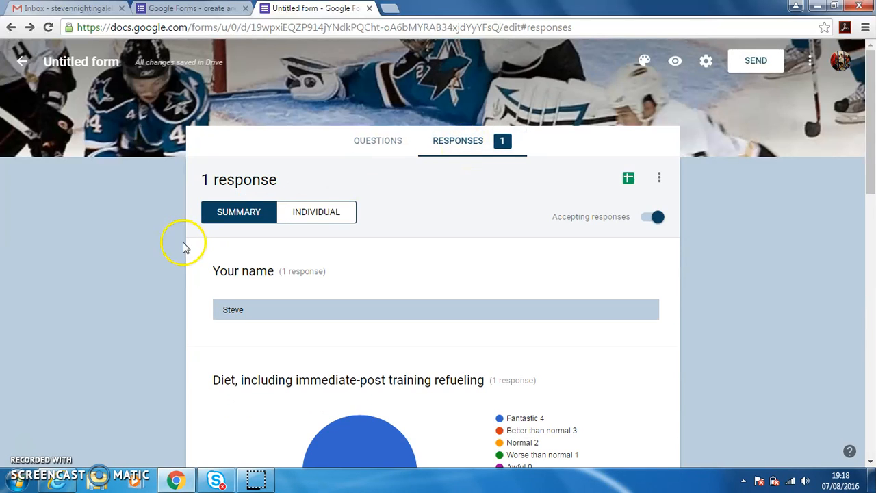
scroll(184, 247, down, 3)
scroll(183, 247, down, 2)
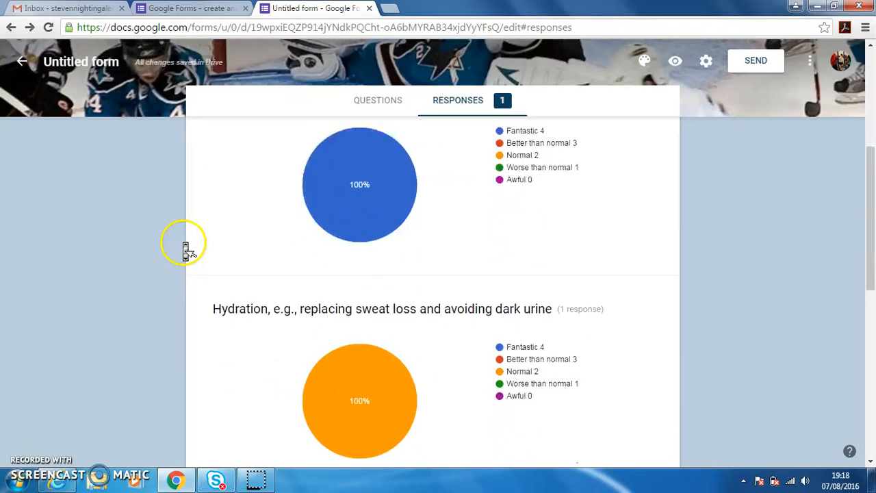
scroll(183, 247, down, 3)
scroll(184, 246, down, 3)
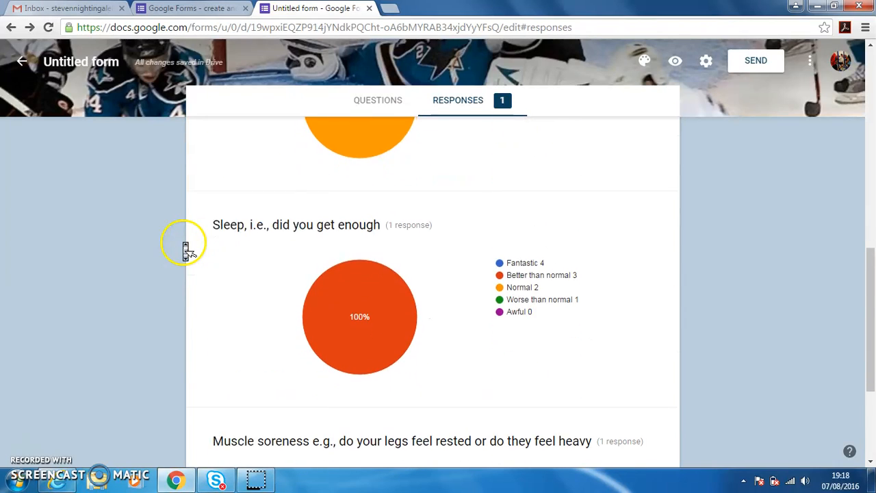
scroll(183, 246, up, 12)
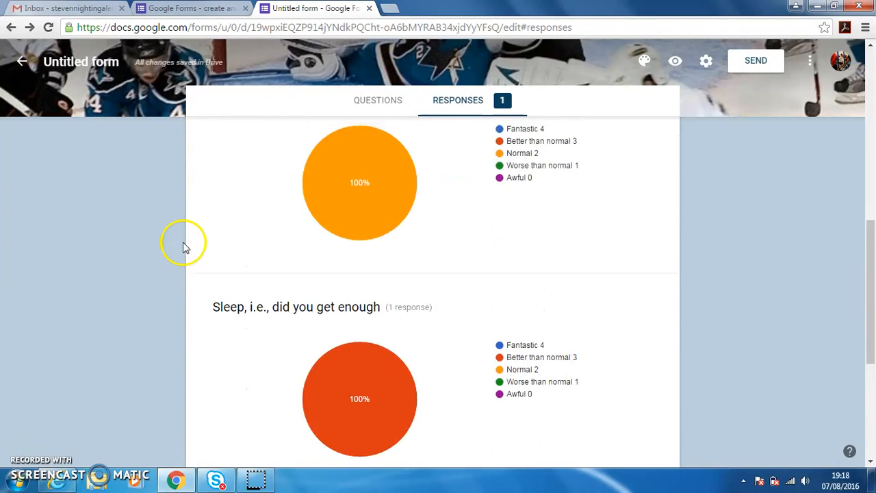
scroll(186, 250, up, 1)
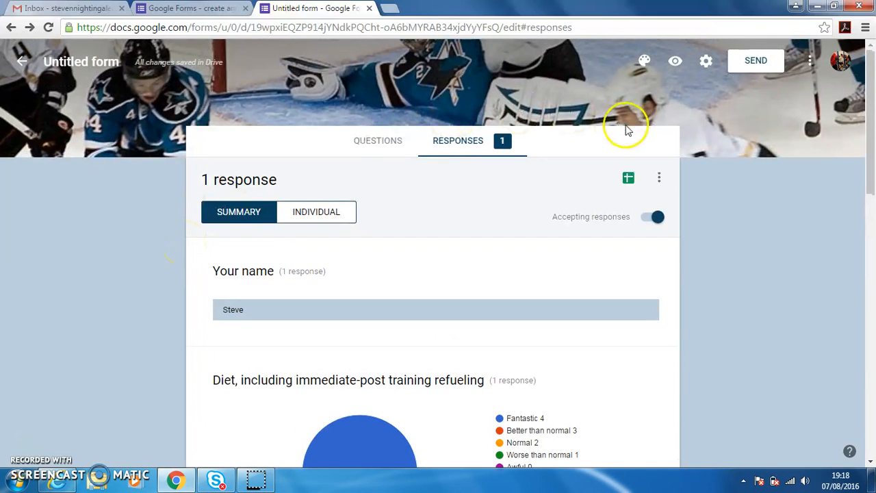
click(756, 62)
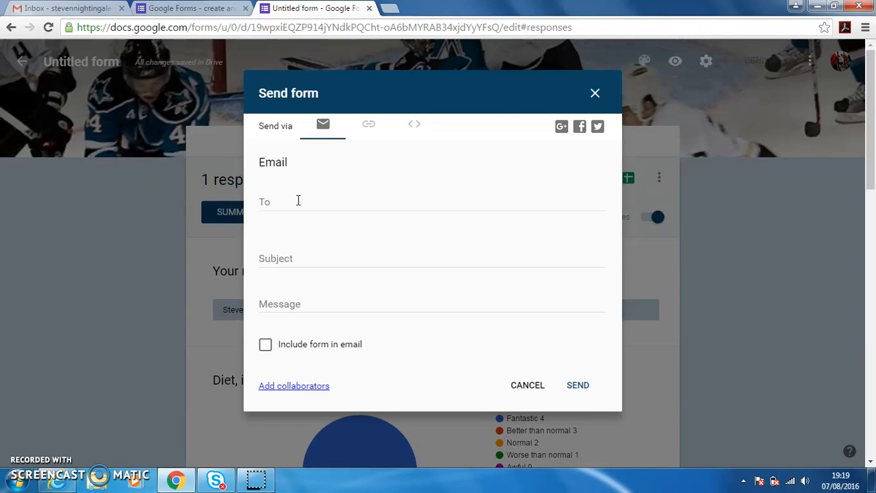
click(595, 94)
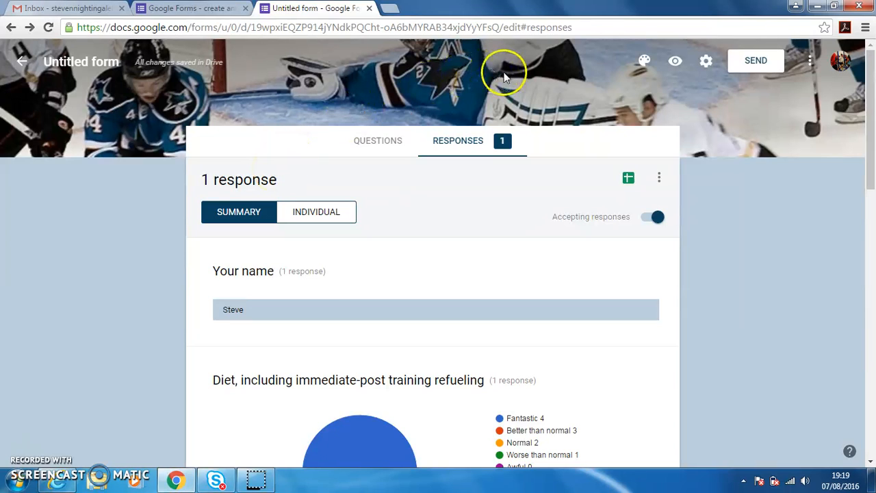
Create a spreadsheet for the form's responses and copy its URL.
click(629, 181)
click(567, 219)
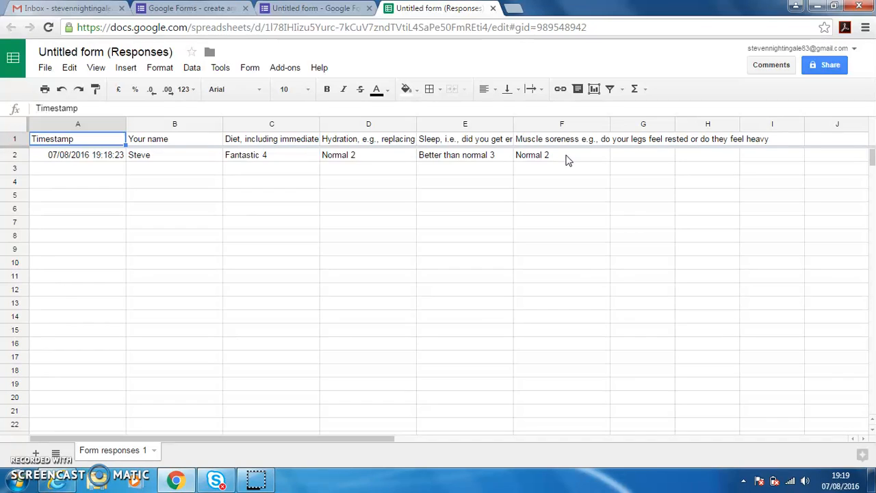
click(452, 29)
key(ctrl+c)
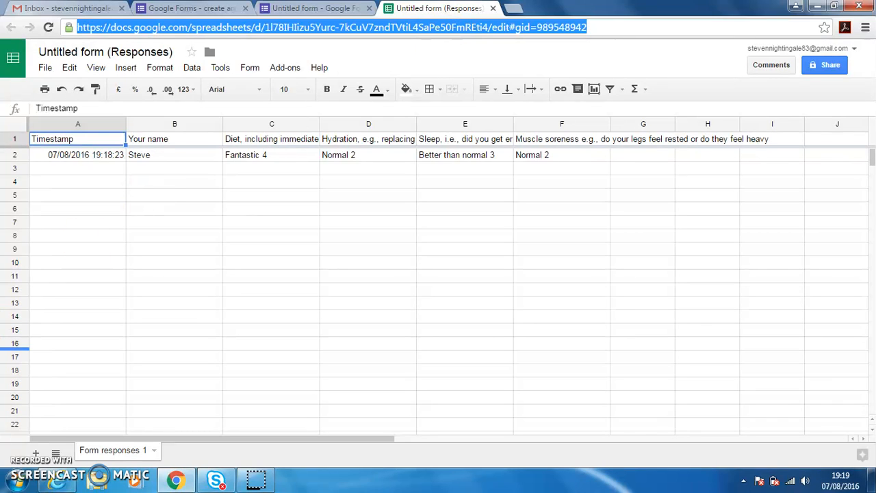
Add a new sheet and begin an IMPORTRANGE formula in A1 with the copied spreadsheet URL as its source.
click(36, 453)
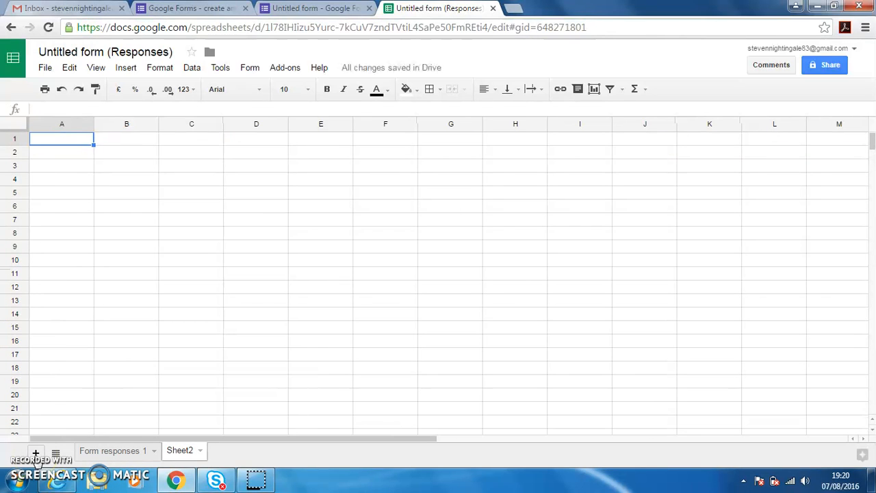
text(=import)
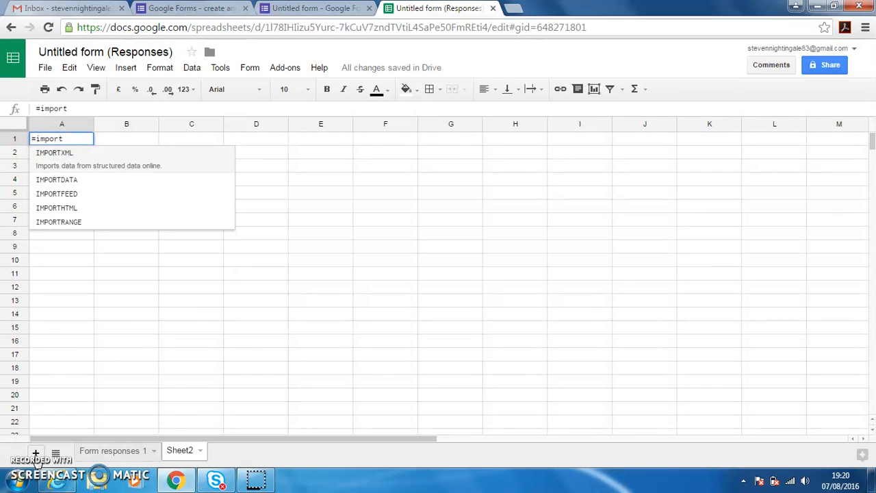
text(range)
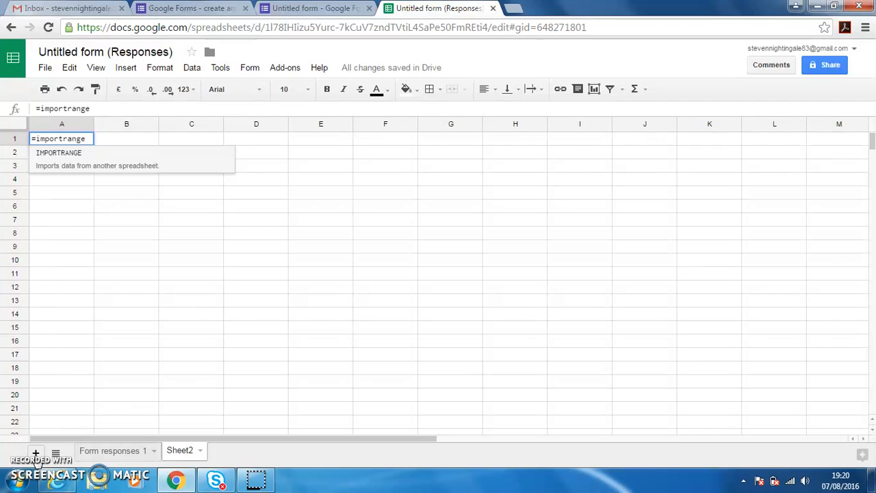
text(()
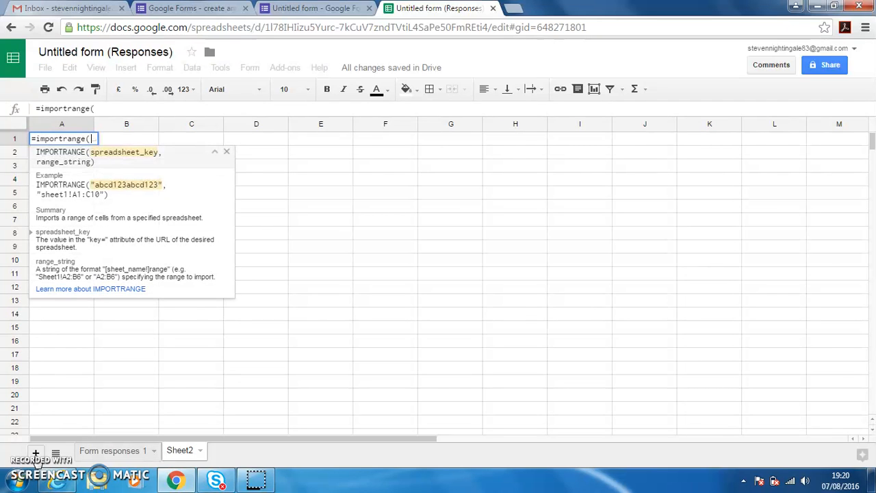
text(")
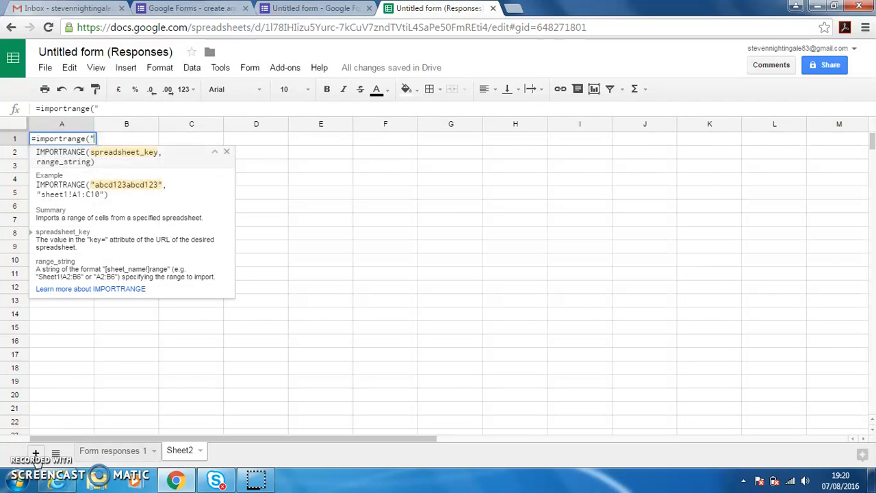
key(ctrl+v)
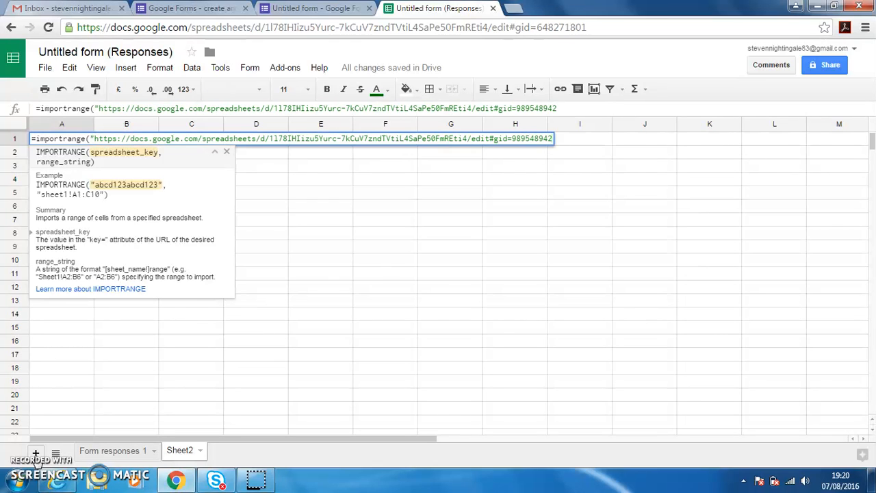
text(", )
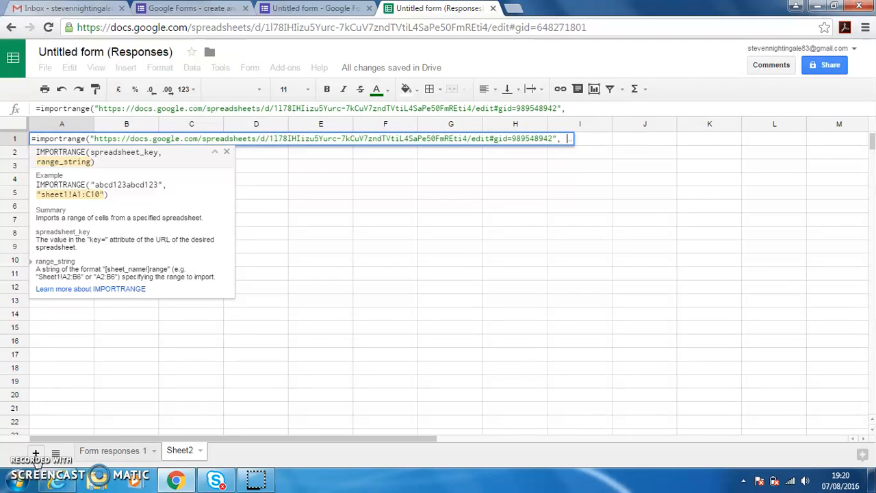
Complete the IMPORTRANGE formula with the range "Form responses 1!A1:F1000" and allow access to connect the sheets.
text(")
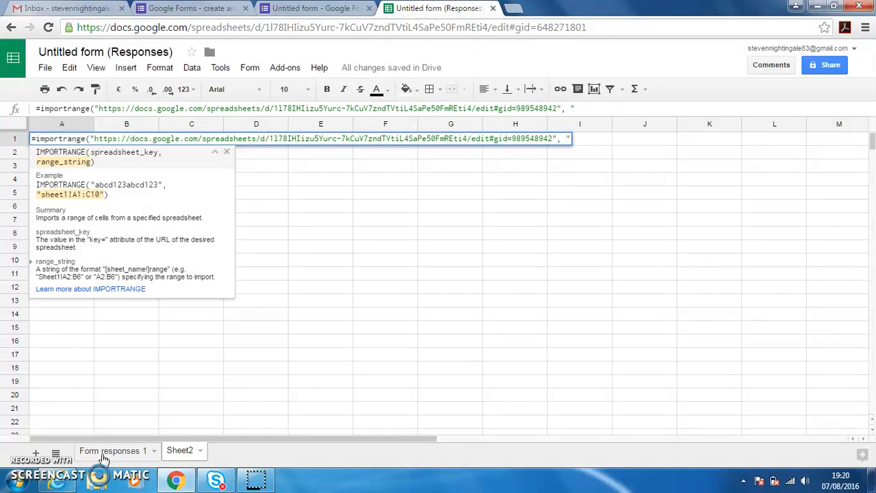
text(Form responses 1)
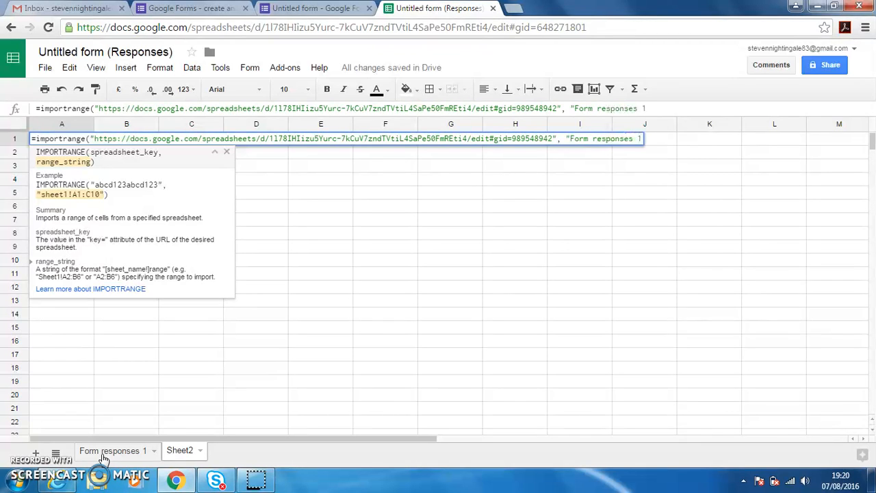
text(!)
text(A1:)
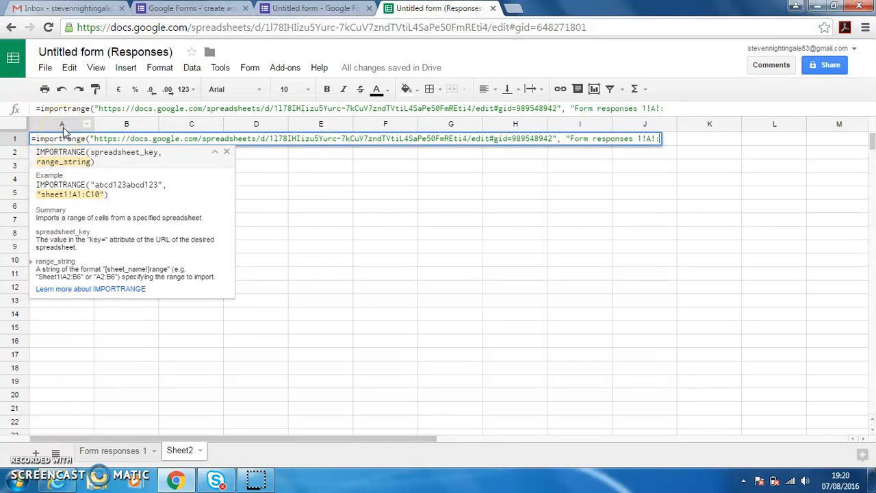
click(681, 111)
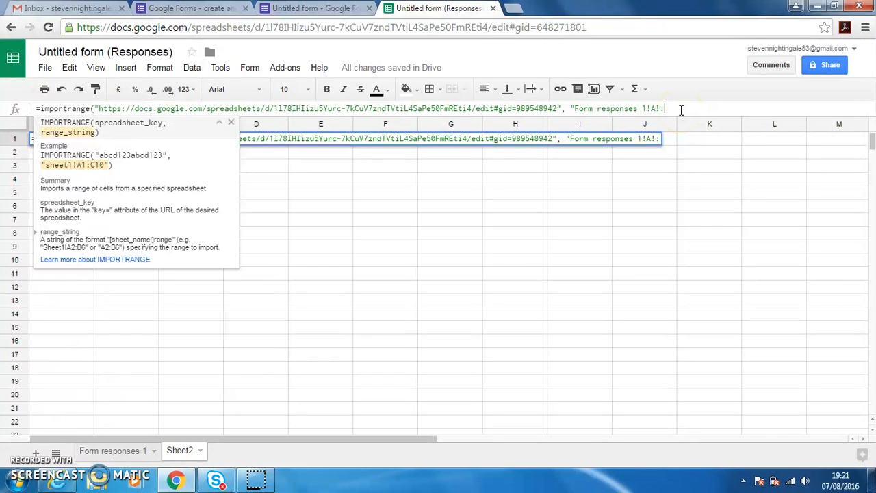
text(F)
key(BackSpace)
text(1)
key(Right)
key(Right)
text(1000)
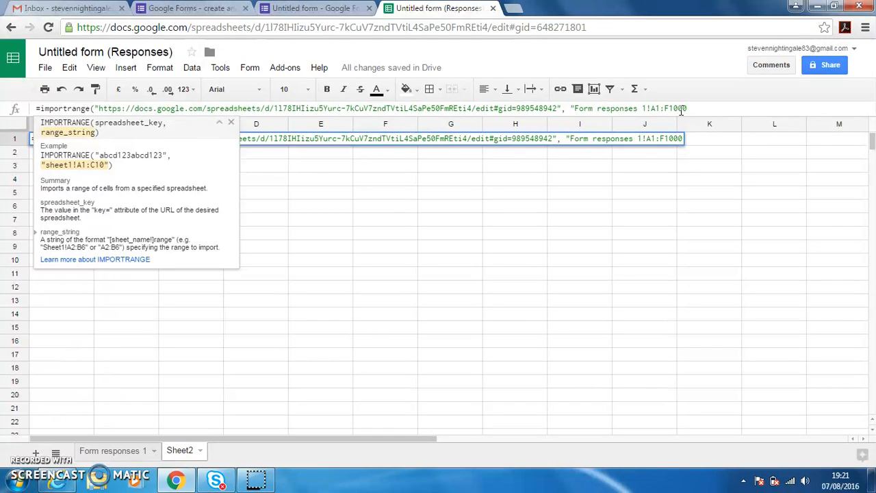
text("))
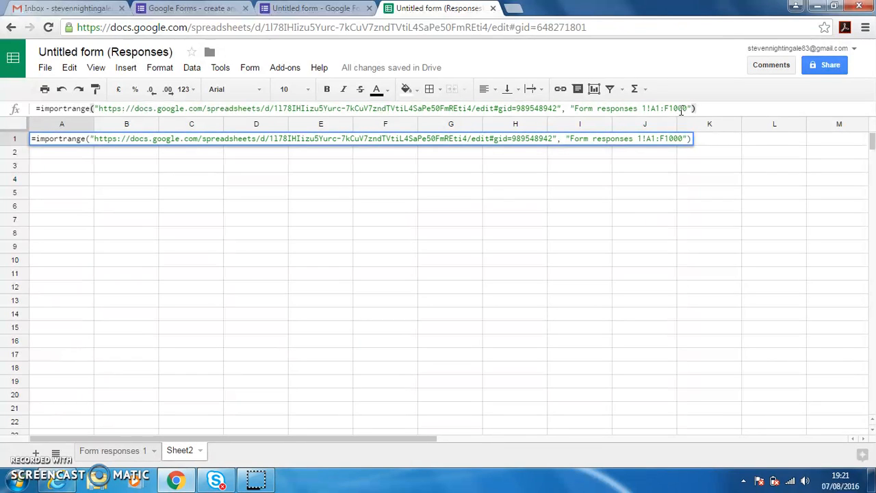
key(Return)
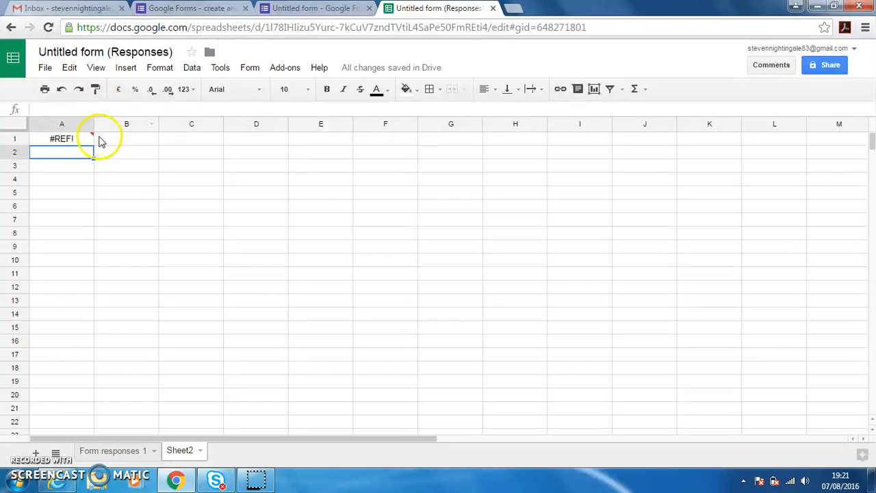
mouse_move(82, 141)
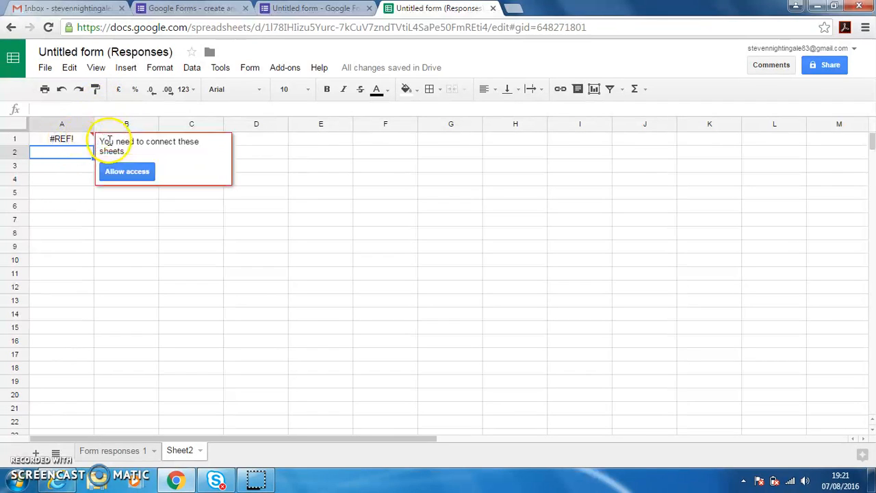
click(114, 171)
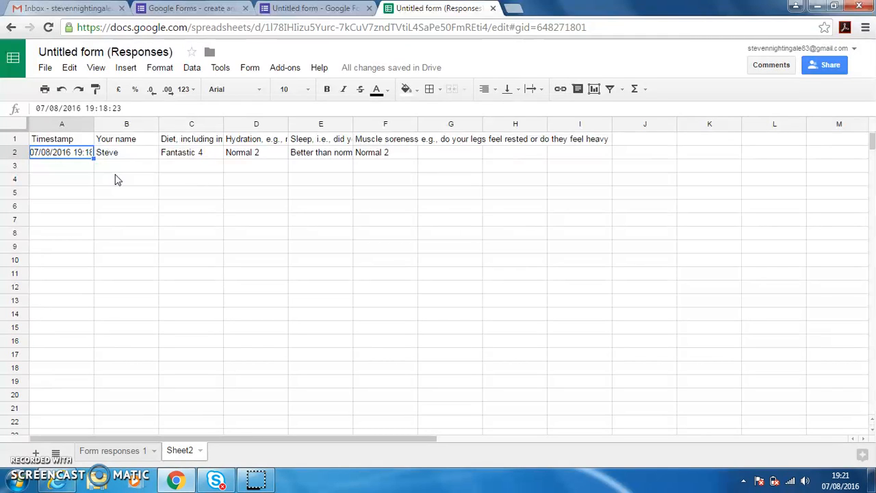
Enter =value(right(C2)) in G2 to extract the numeric score from the diet answer.
key(Right)
key(Right)
key(Right)
key(Right)
key(Right)
key(Right)
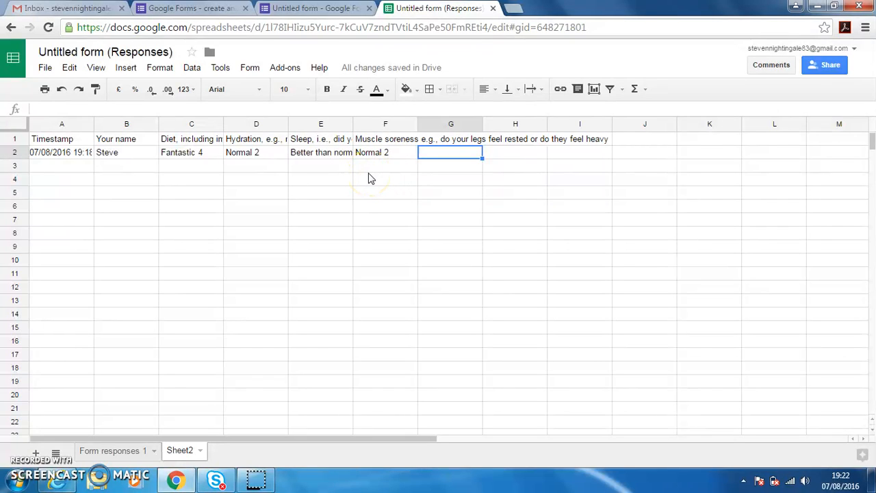
text(=value)
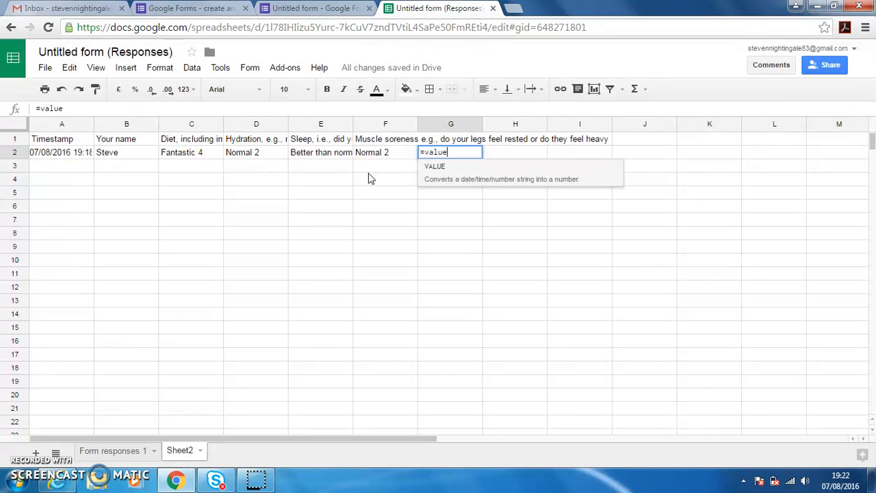
text(()
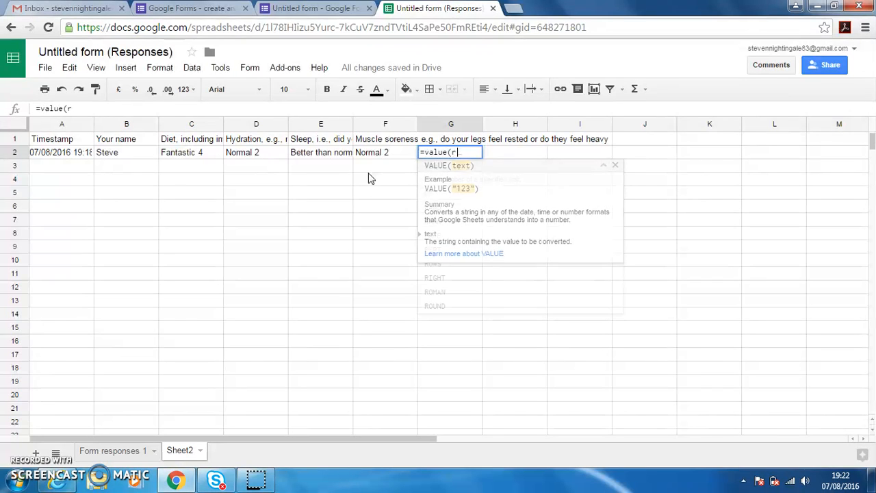
text(right)
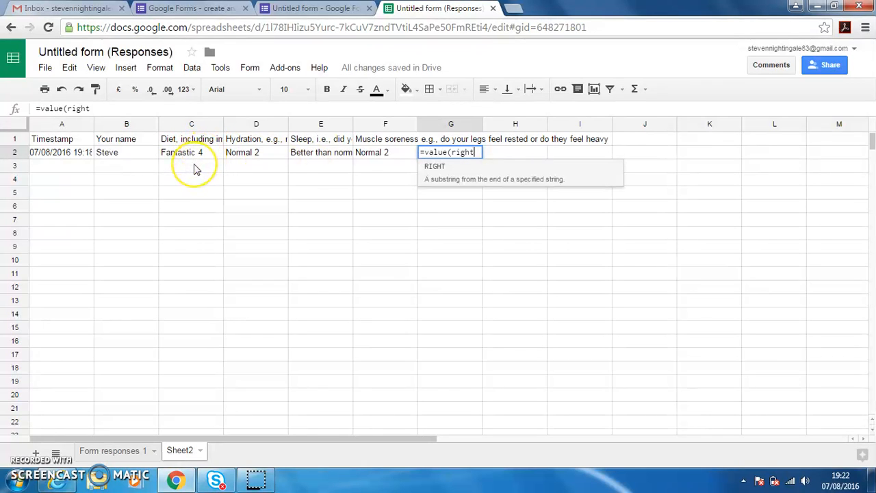
text(()
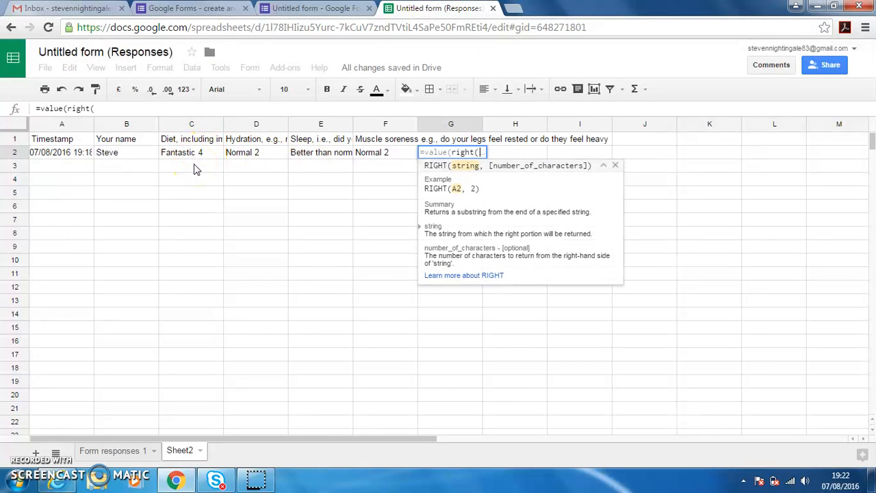
click(185, 155)
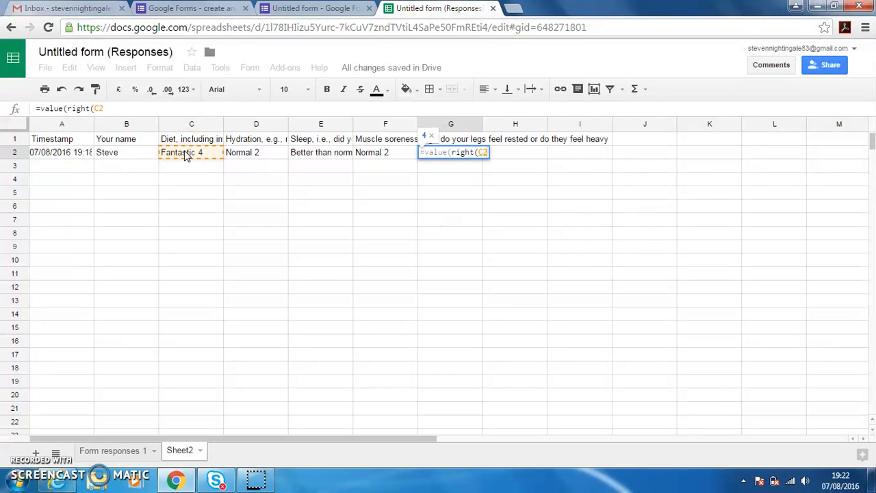
text()))
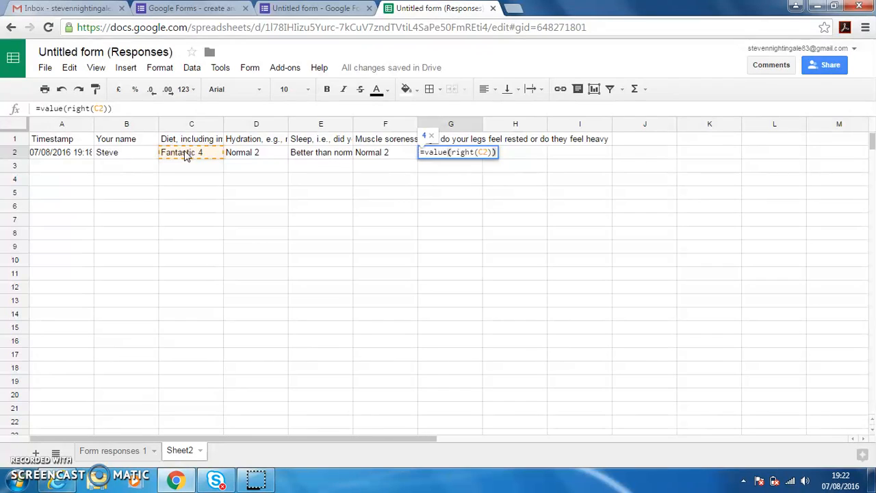
key(Return)
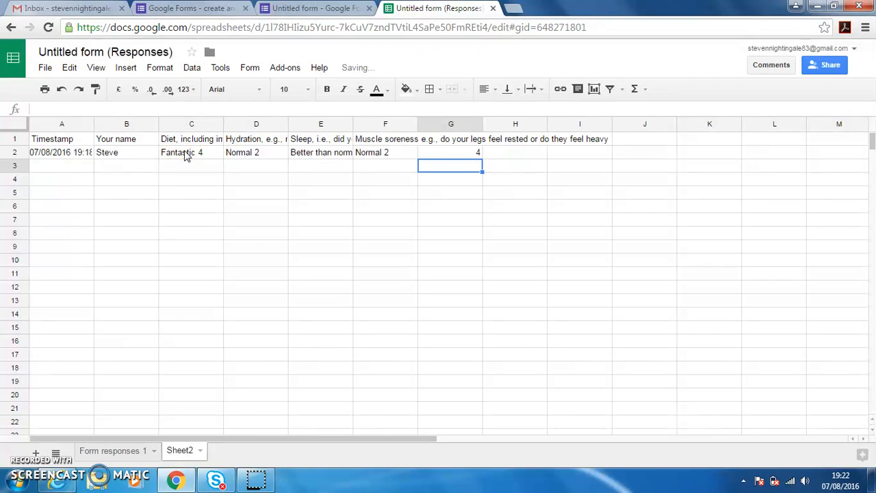
Copy the G2 score formula across to column J and fill all four columns down to row 192.
click(460, 156)
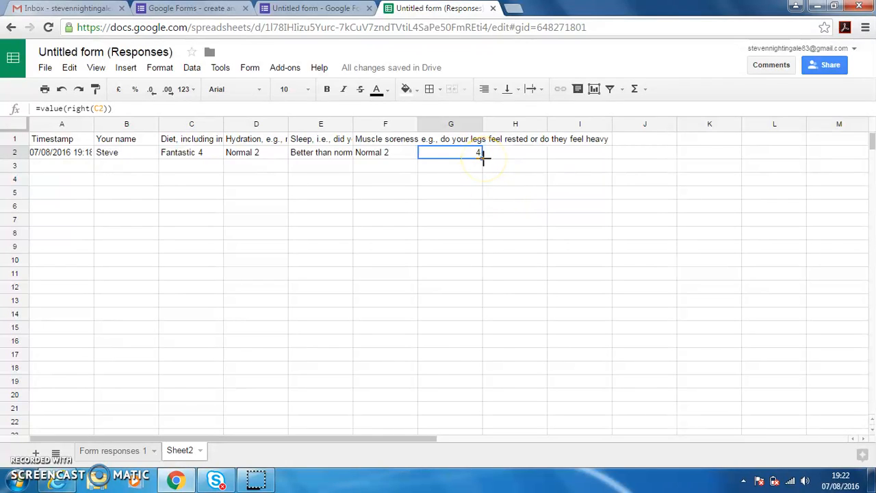
drag(482, 158, 629, 154)
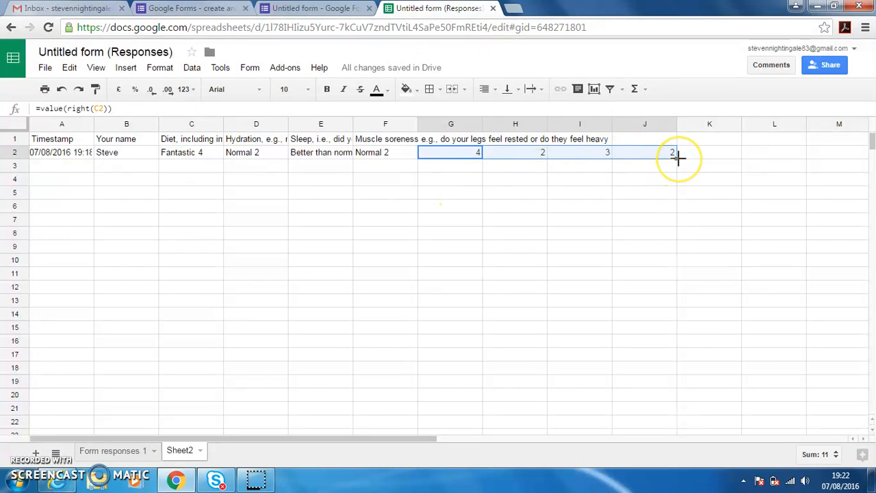
drag(677, 158, 686, 315)
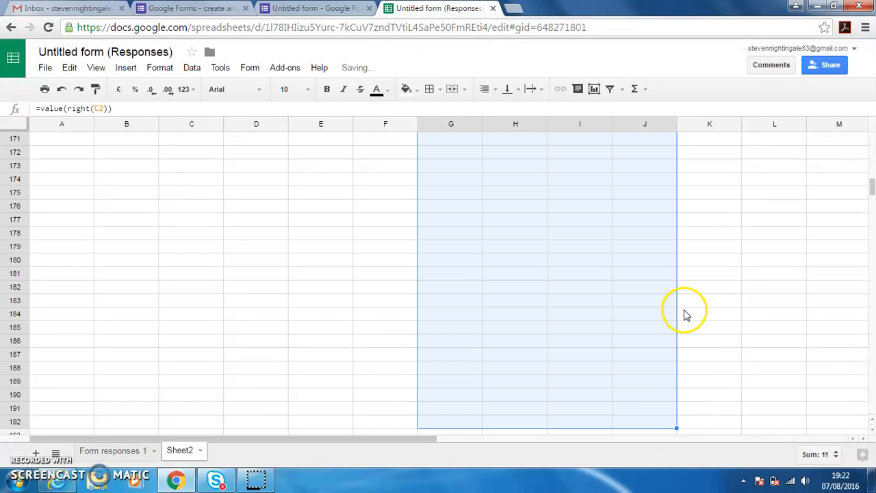
scroll(686, 315, up, 20)
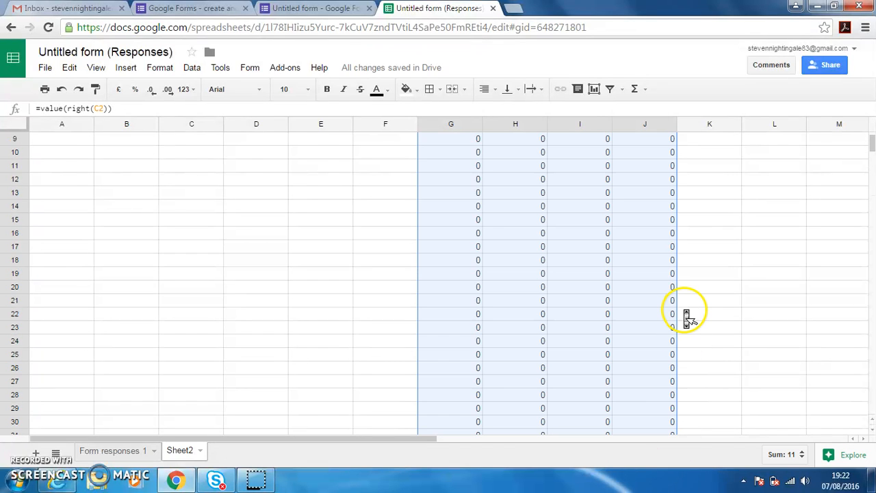
scroll(687, 315, up, 3)
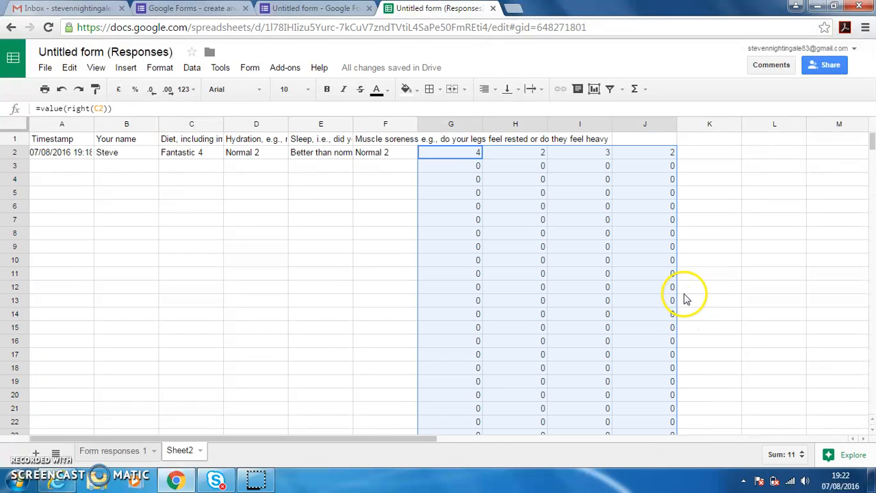
Add the header RTT in K1, beside the extracted score columns.
click(704, 154)
click(698, 143)
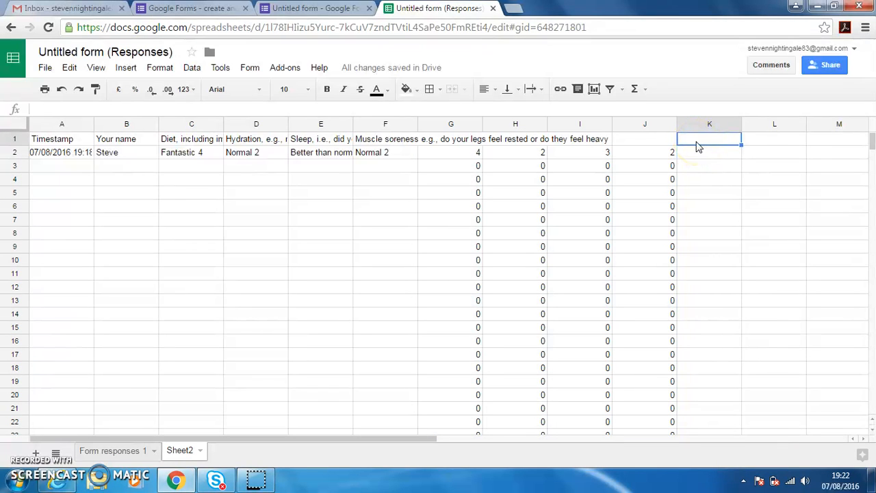
text(RTT)
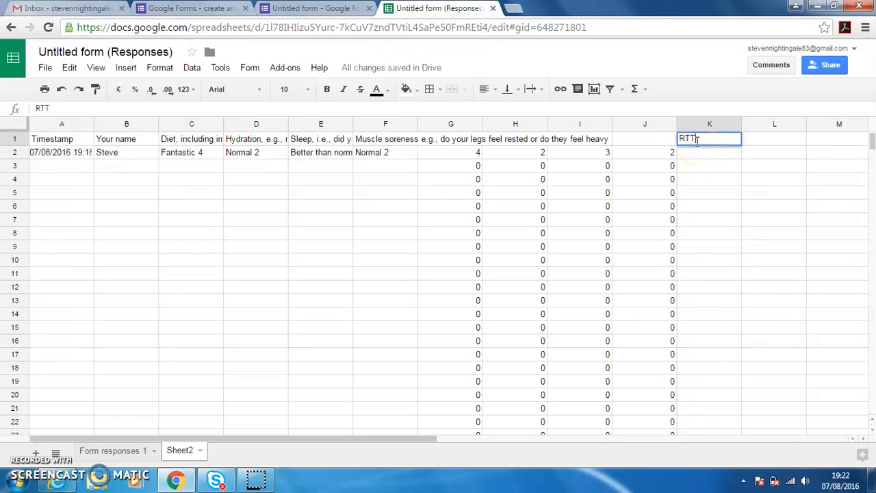
key(Return)
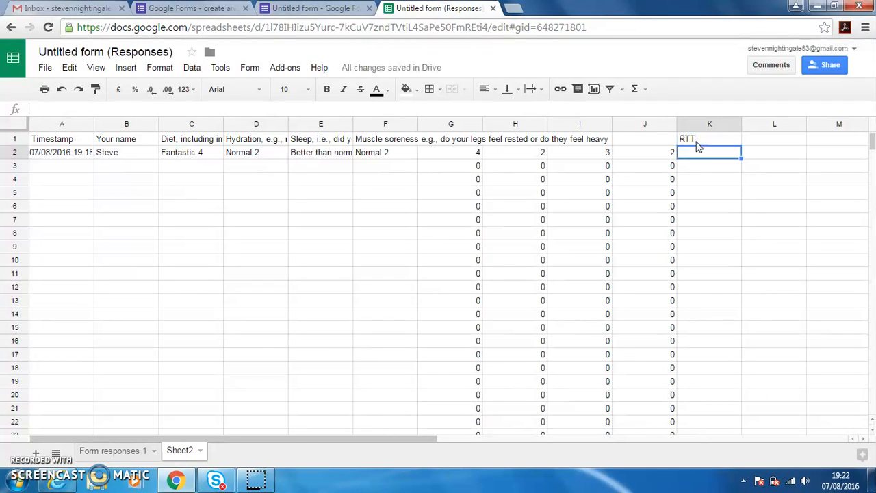
Enter =sum(G2:J2) in K2 to total the four extracted scores under the RTT header.
text(=(sum)
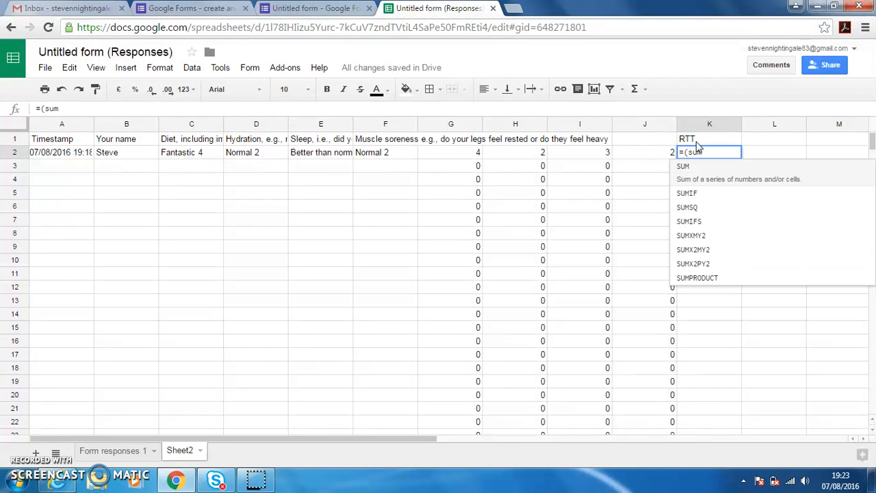
key(BackSpace)
key(BackSpace)
key(BackSpace)
key(BackSpace)
text(s)
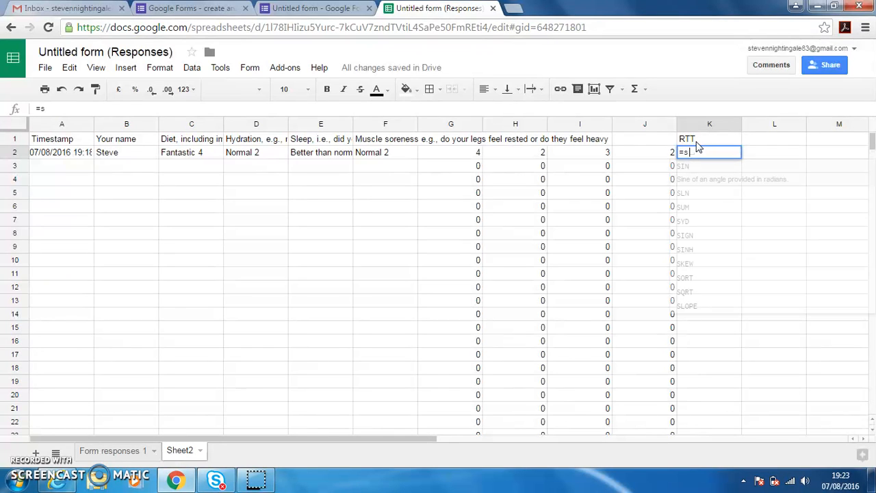
text(um()
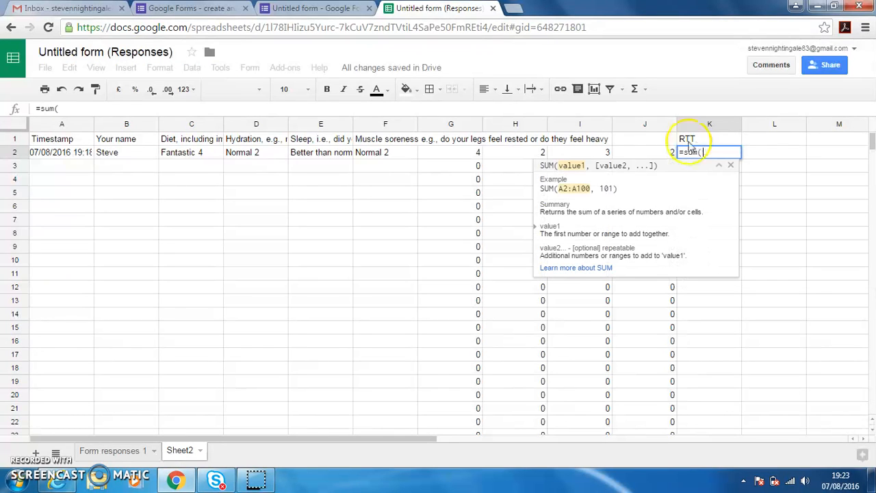
drag(472, 159, 638, 157)
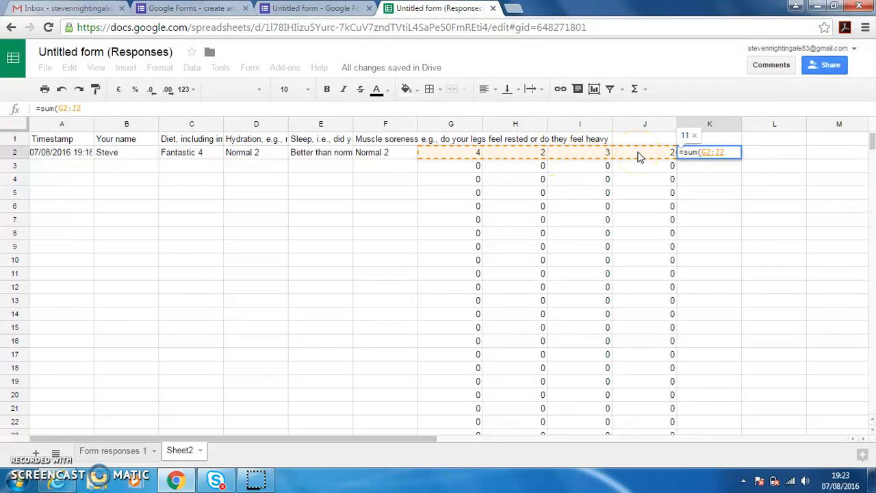
text())
key(Return)
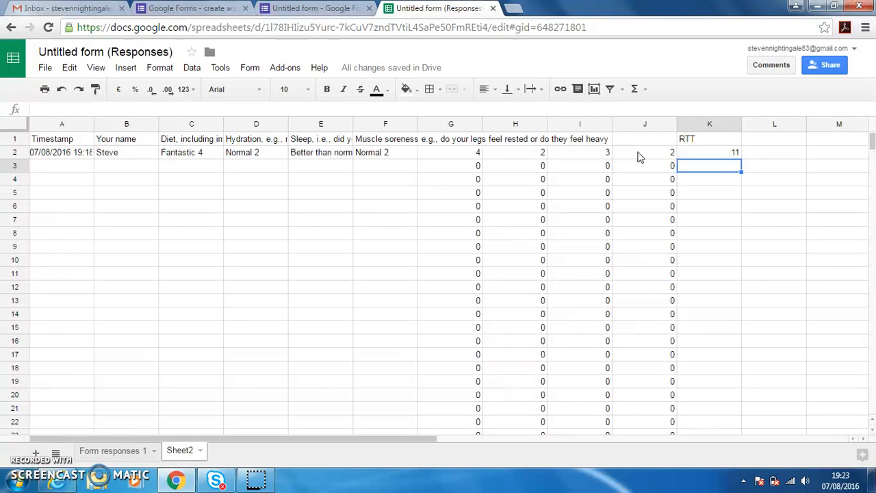
Start a colour scale conditional format on column K with the minpoint set to number 0 in red.
click(700, 123)
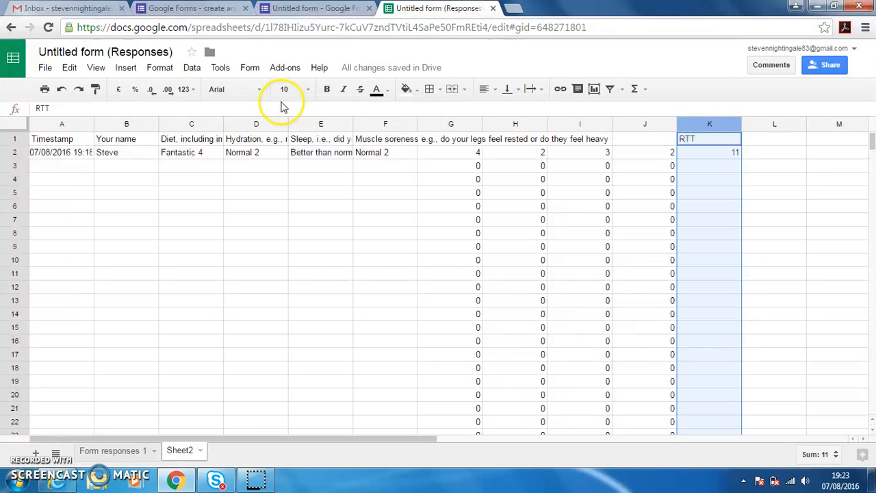
click(163, 73)
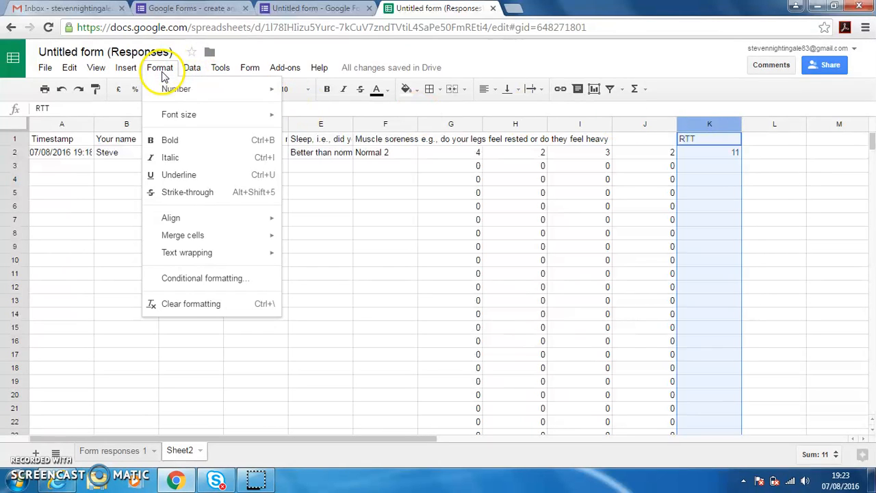
click(190, 278)
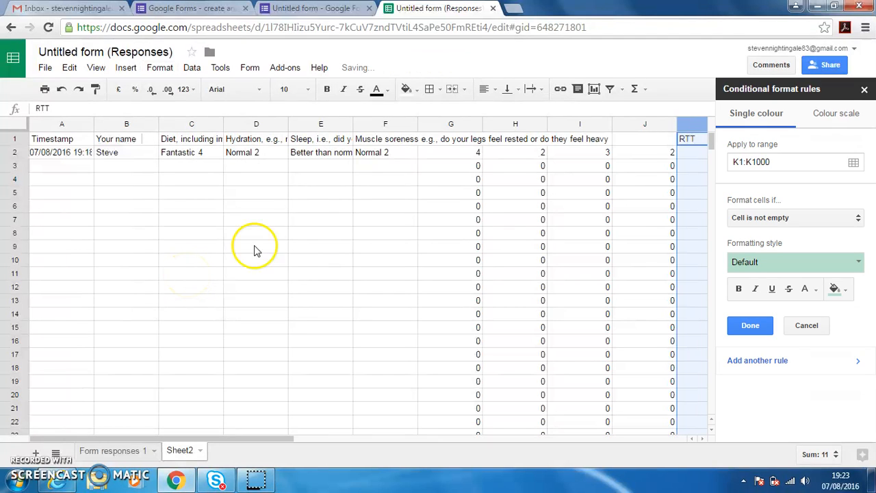
click(836, 115)
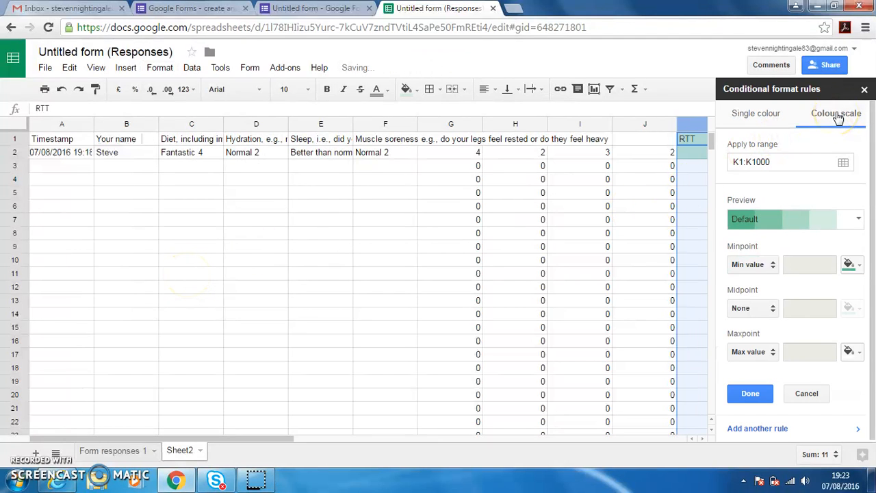
click(766, 265)
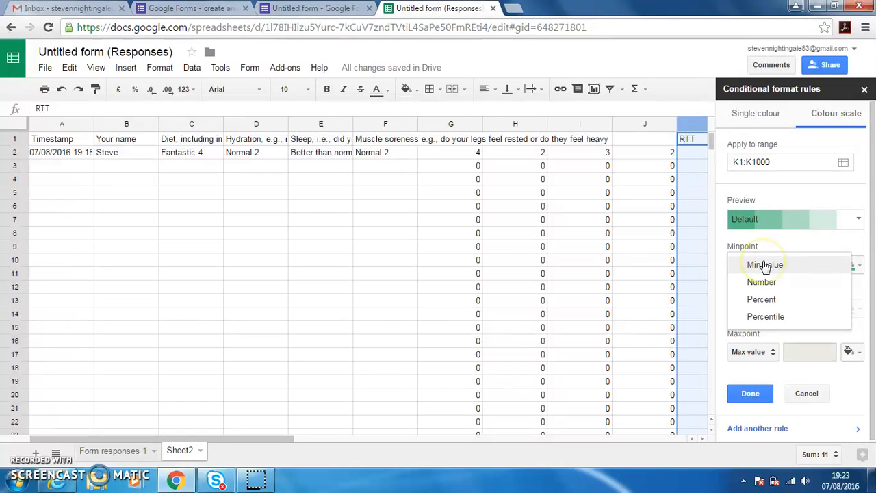
click(764, 283)
click(820, 265)
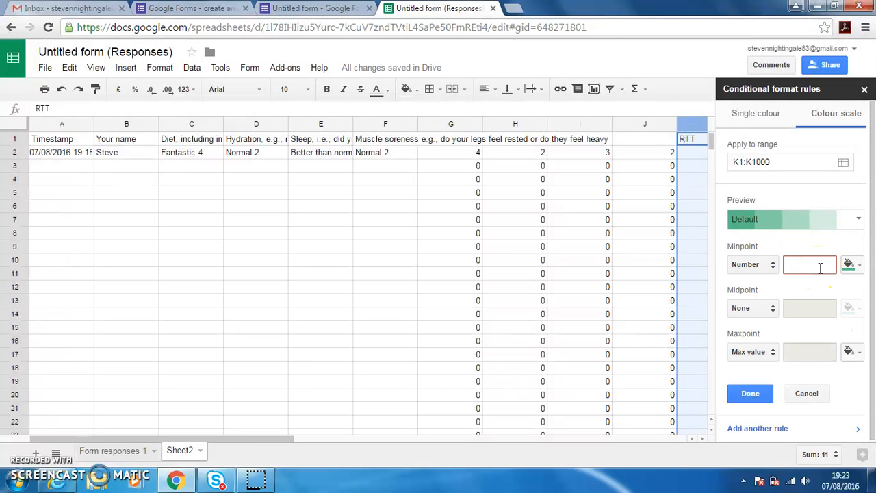
click(851, 264)
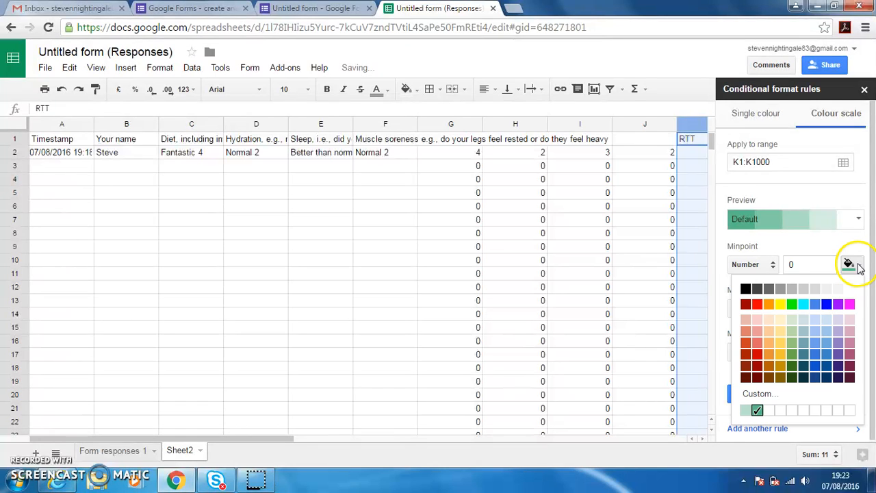
click(757, 305)
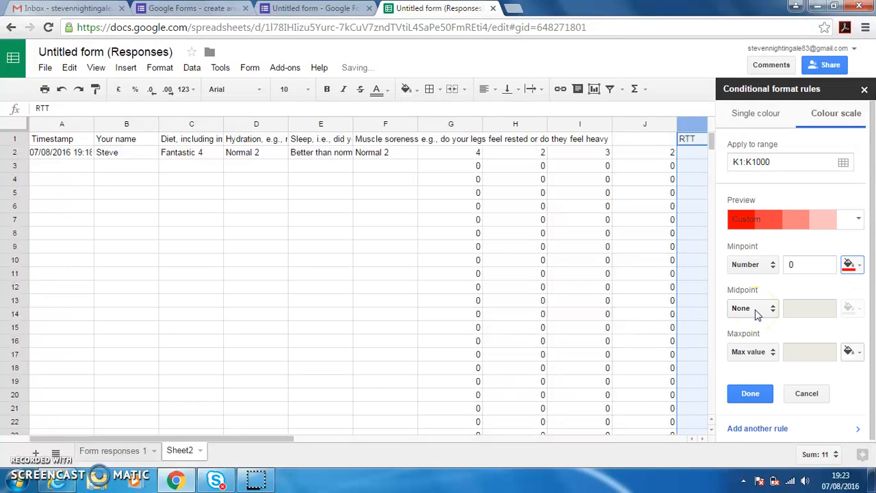
Set the colour scale's maxpoint to number 16 in bright green.
click(753, 354)
click(761, 368)
text(11)
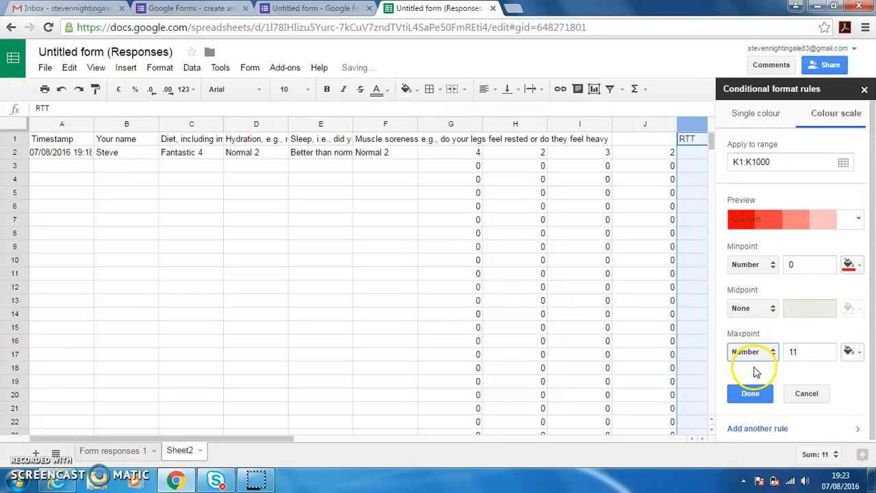
text(6)
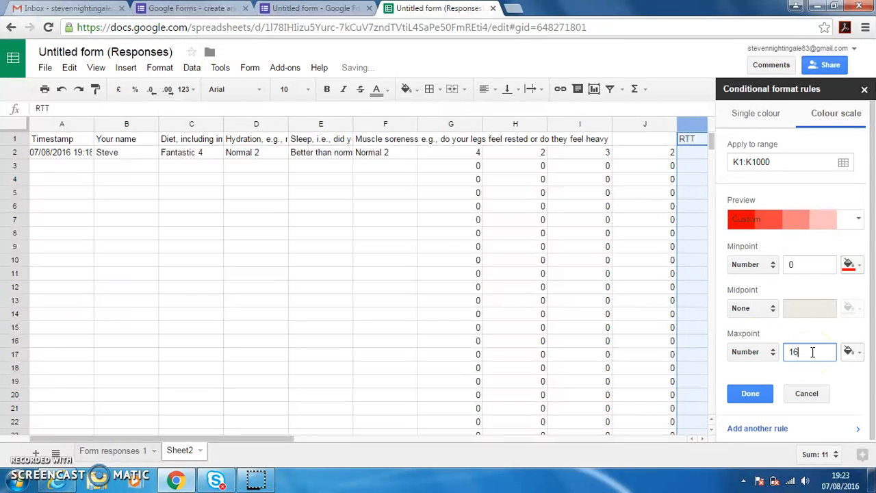
click(849, 351)
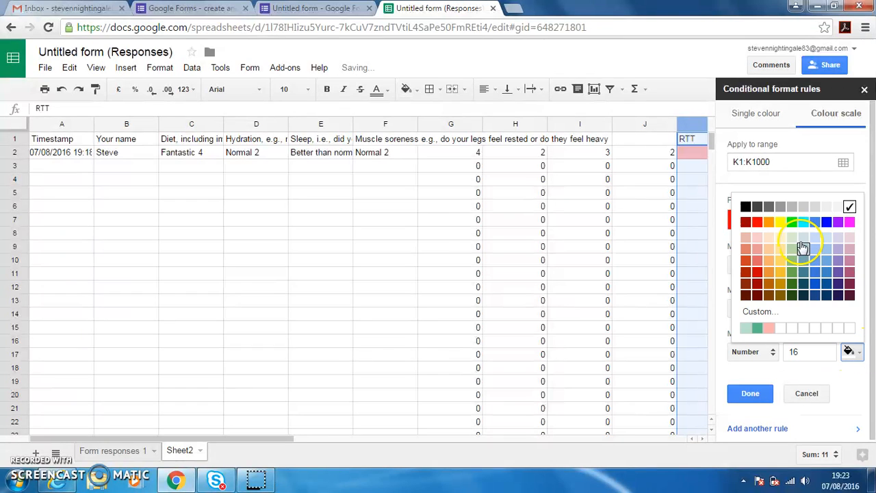
click(792, 223)
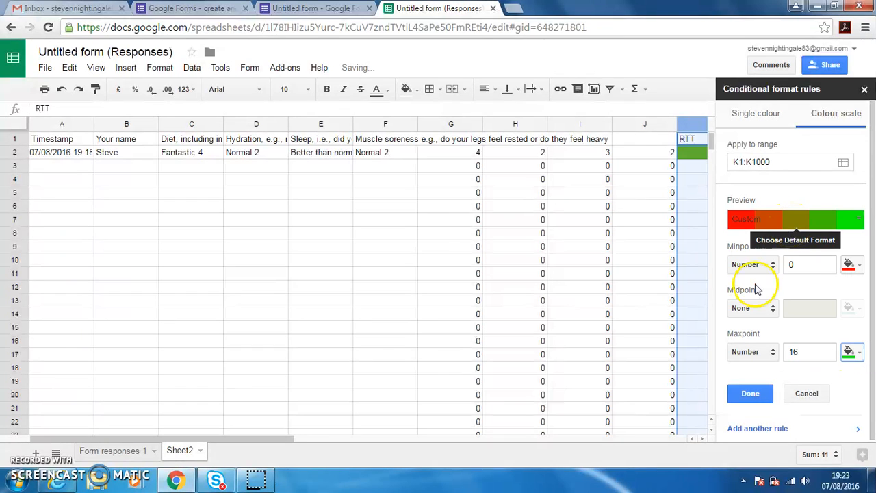
Set the colour scale's midpoint to number 8 in orange, then save the rule and close the conditional formatting rules.
click(752, 310)
click(760, 334)
text(11)
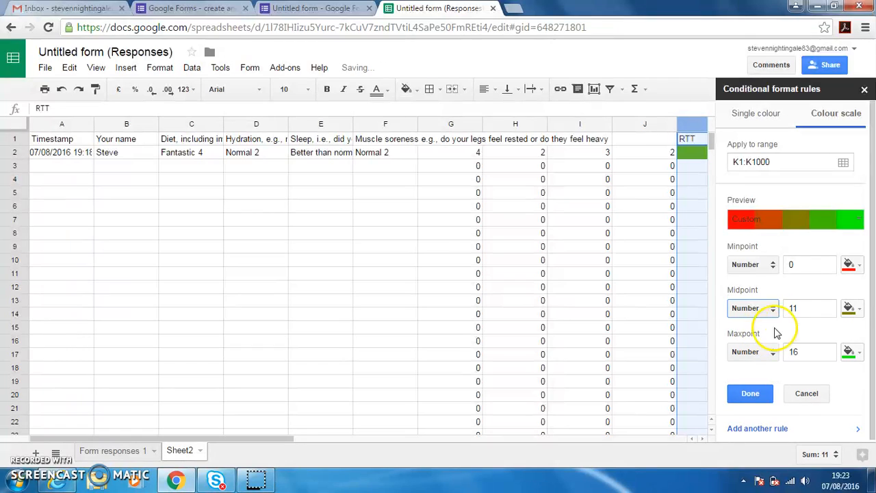
key(BackSpace)
key(BackSpace)
text(8)
click(850, 308)
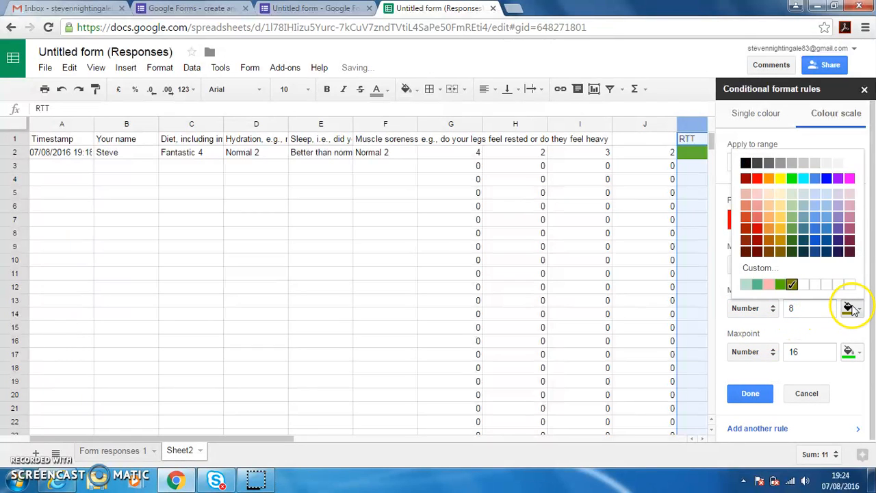
click(769, 179)
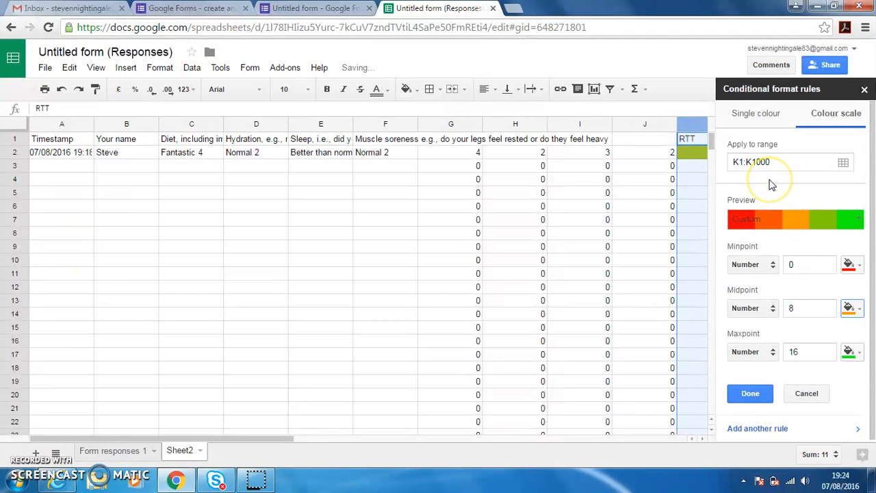
click(751, 393)
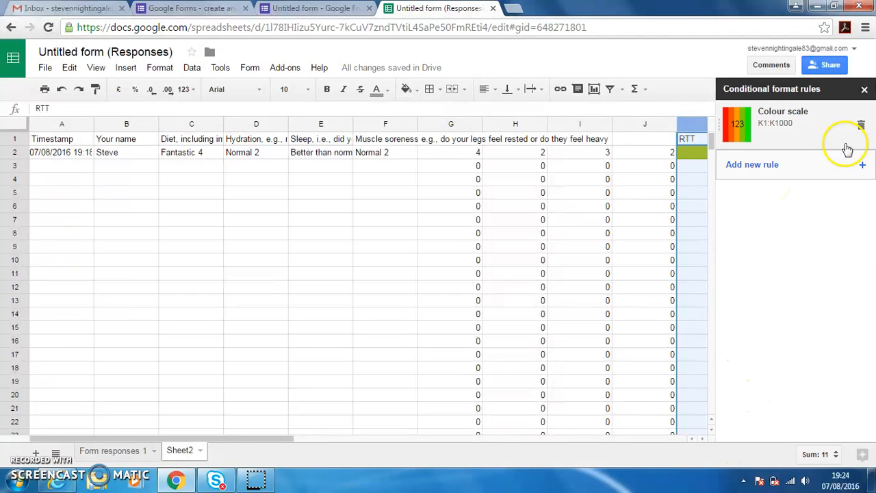
click(864, 91)
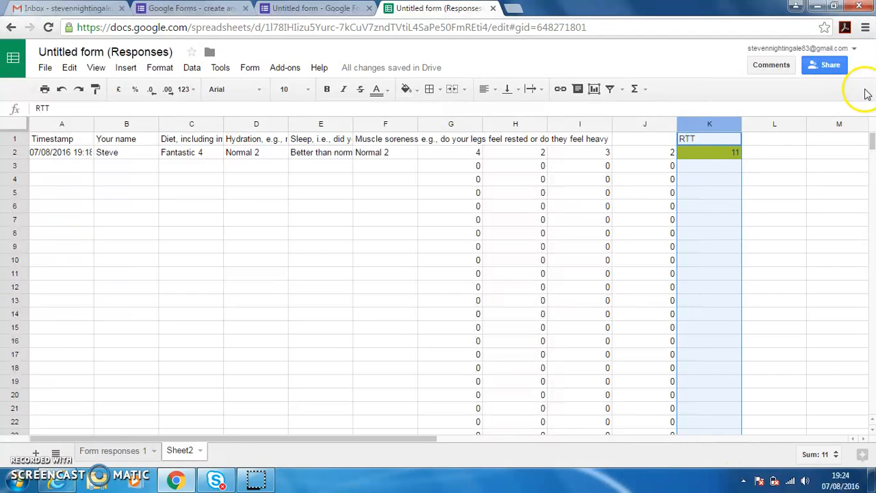
click(432, 264)
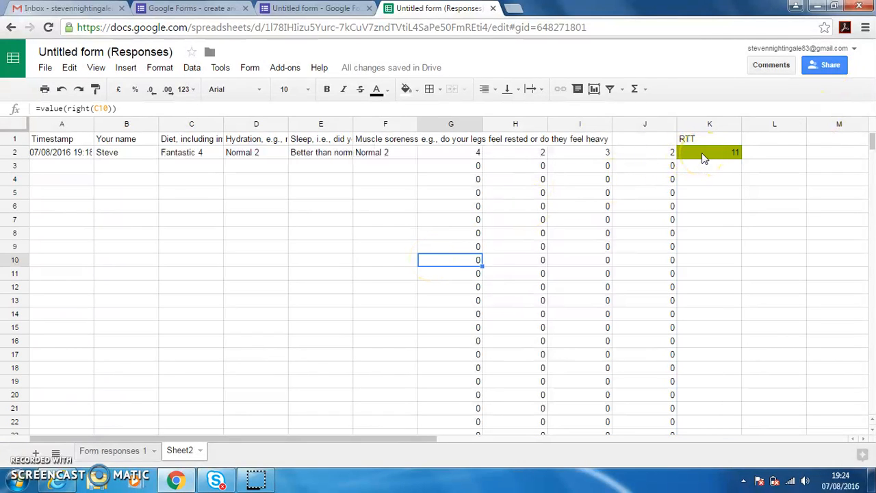
Hide columns C to J so the RTT column sits beside the names.
drag(190, 128, 650, 127)
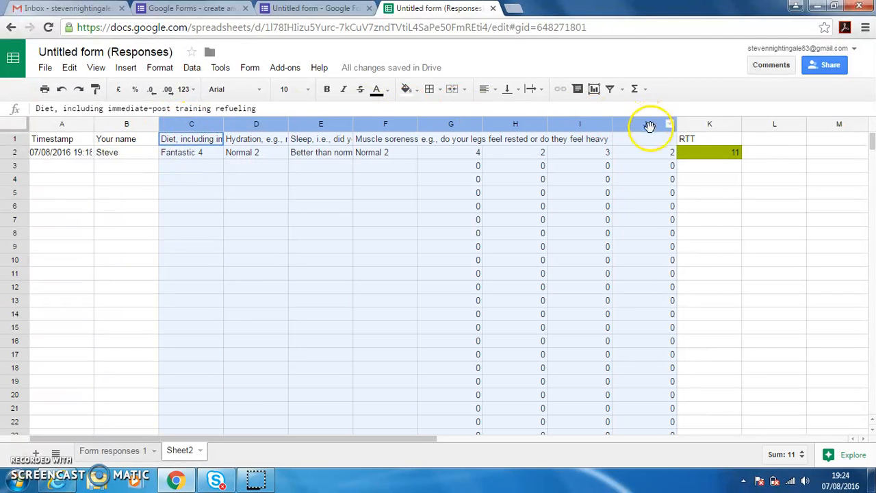
right_click(651, 130)
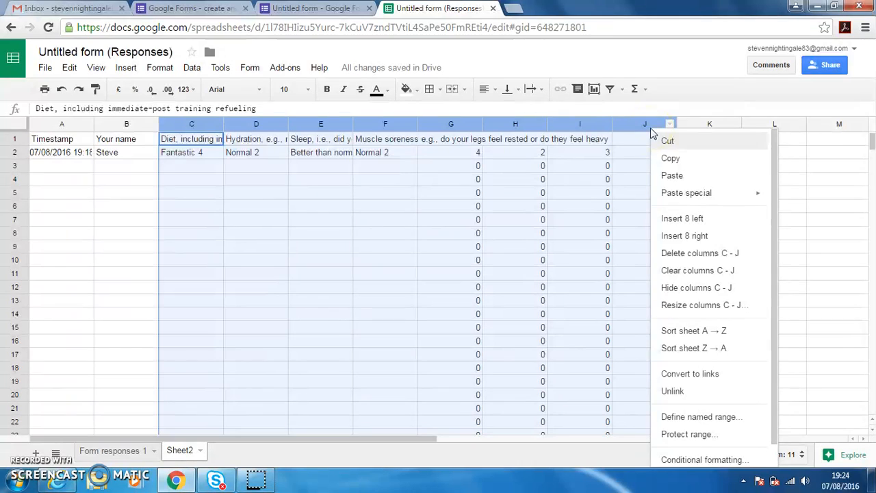
click(681, 289)
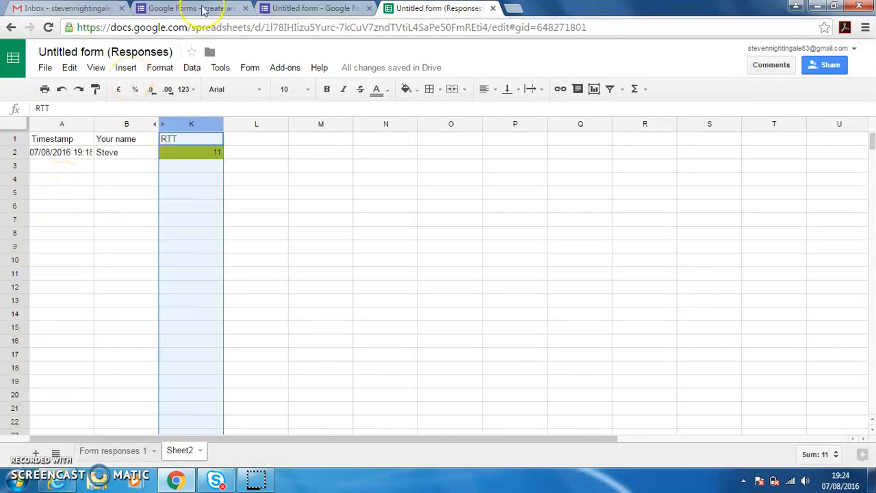
Return to the questionnaire form and send it by email to the owner's own email address.
click(310, 9)
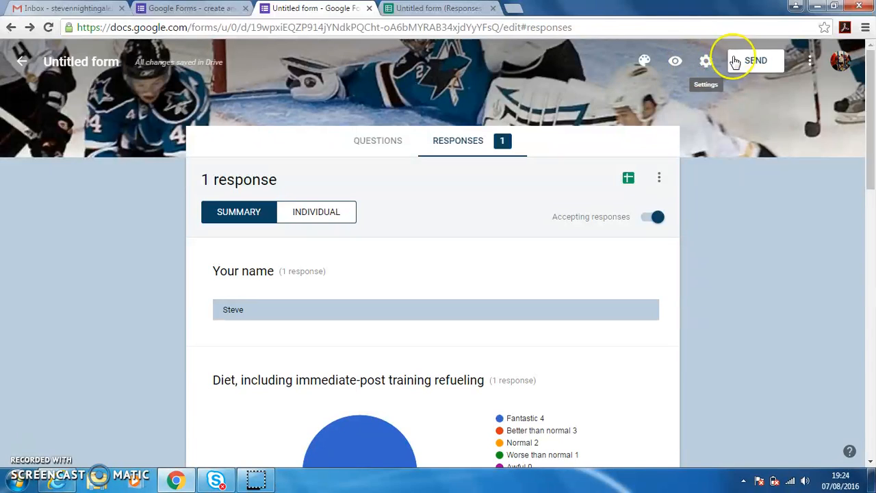
click(757, 63)
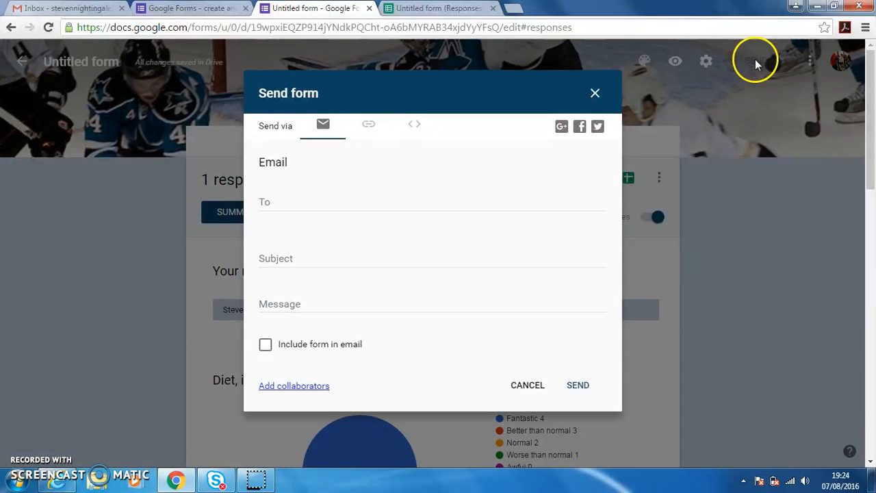
click(344, 200)
text(s)
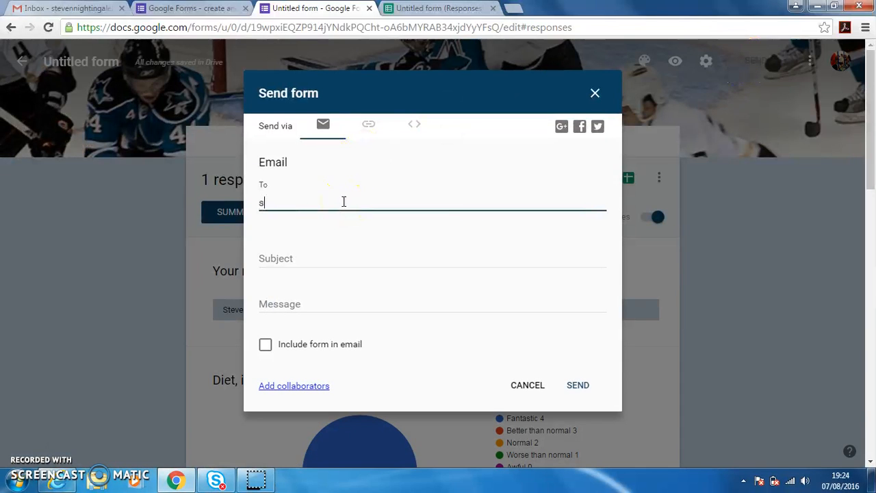
text(teve)
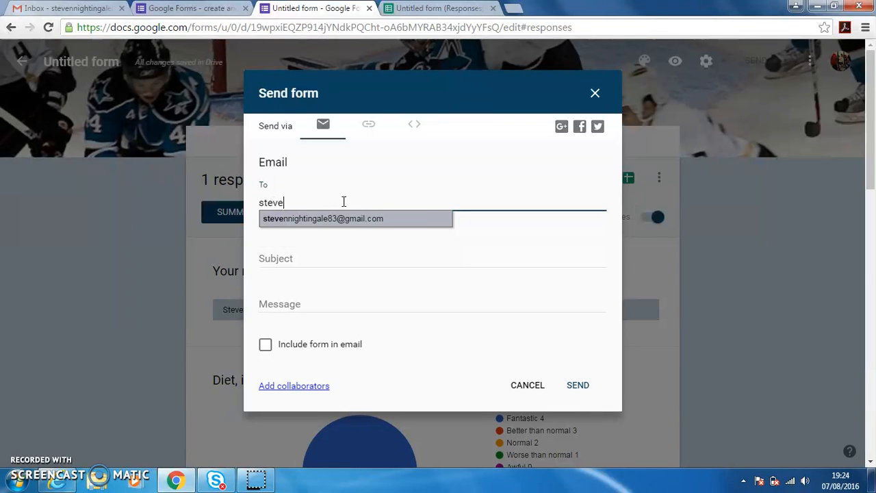
click(348, 221)
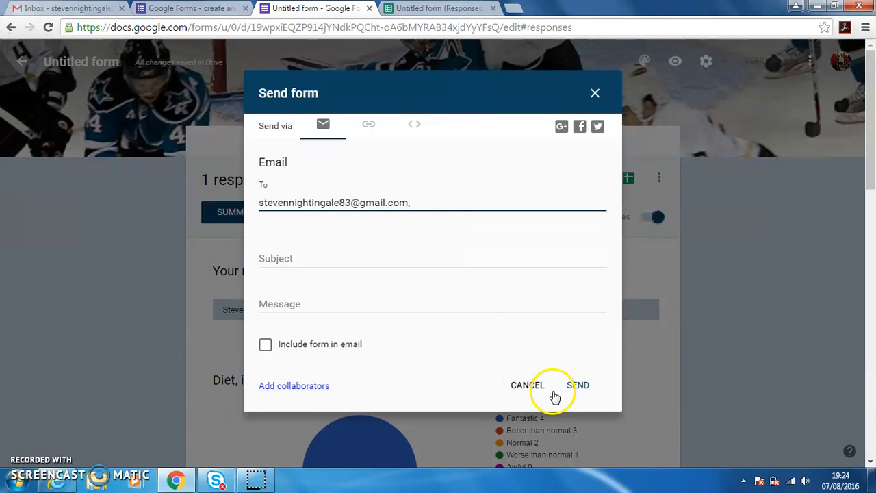
click(577, 385)
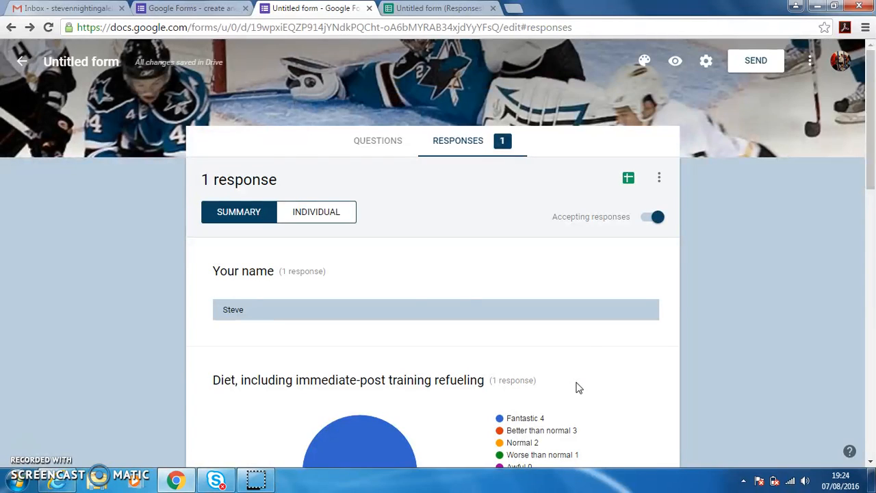
Switch to Gmail, refresh the inbox and open the "Your team" form invitation email.
click(57, 11)
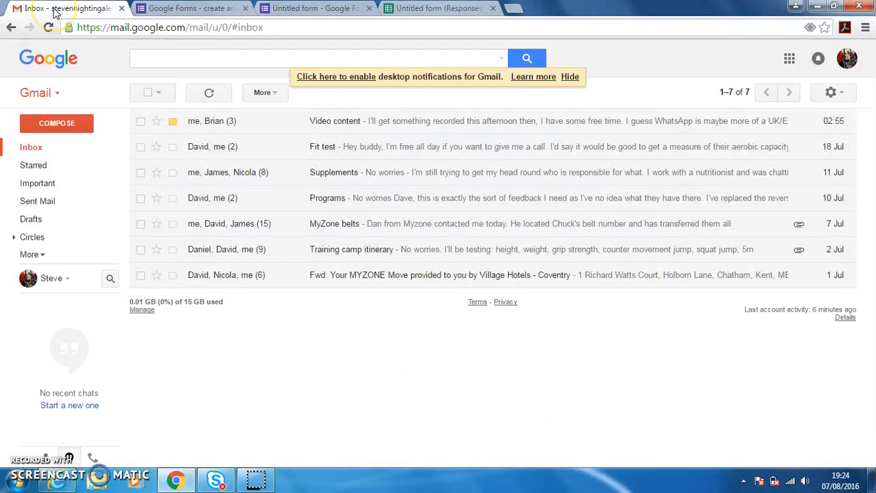
click(31, 149)
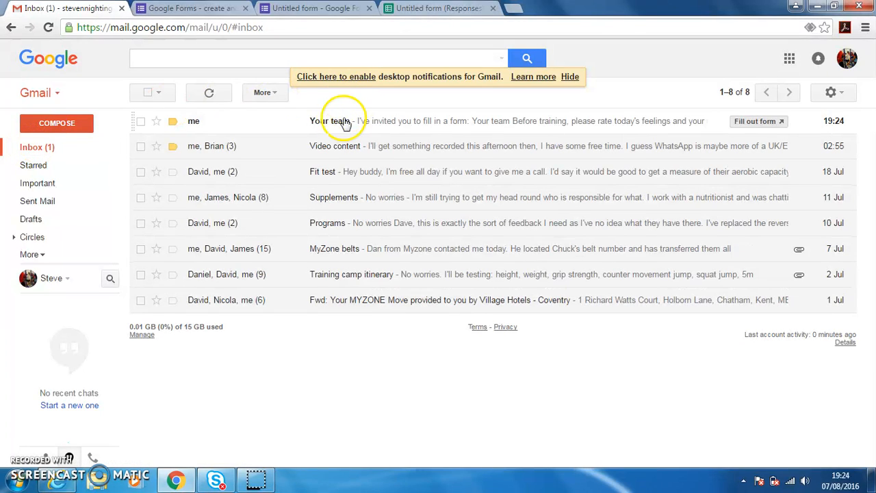
click(333, 125)
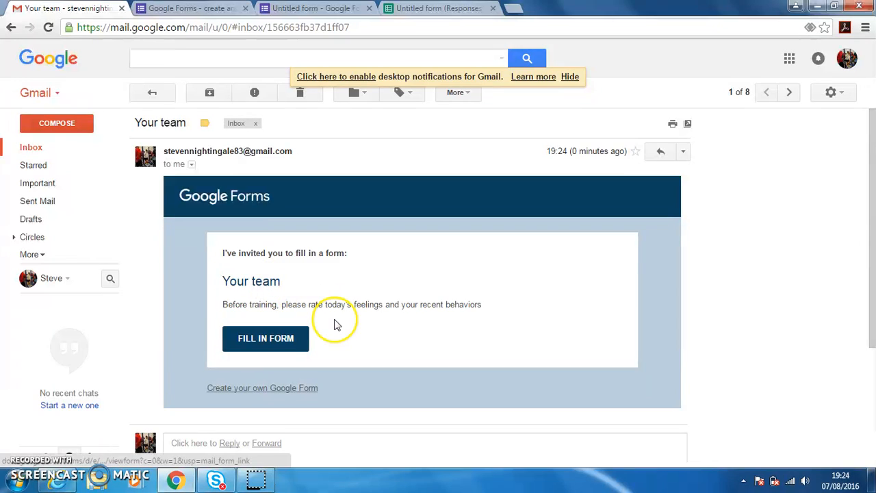
Open the questionnaire from the invitation email and enter the respondent's first name as the answer to "Your name".
click(254, 342)
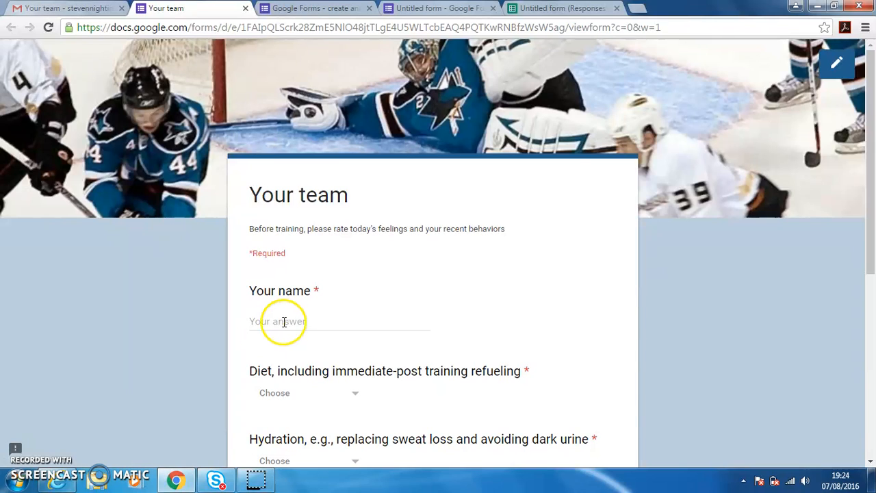
click(291, 320)
text(Steve)
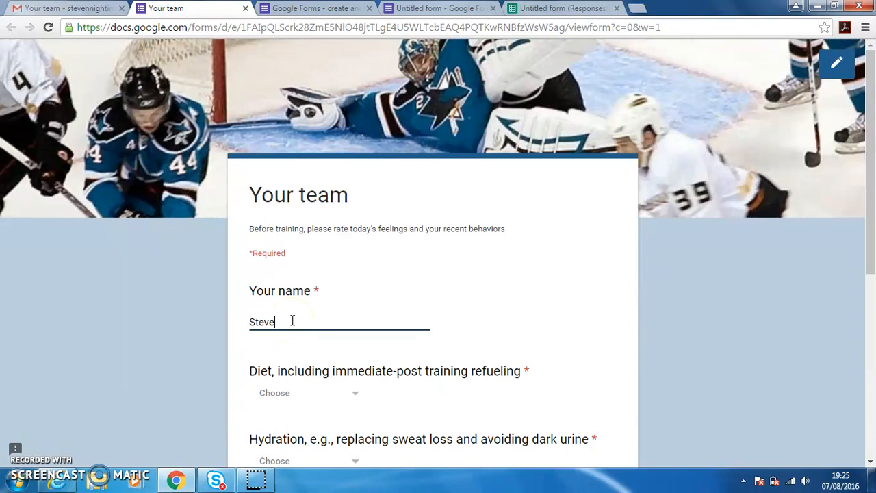
Rate diet as "Worse than normal 1" and hydration as "Awful 0" in the questionnaire.
scroll(289, 403, down, 3)
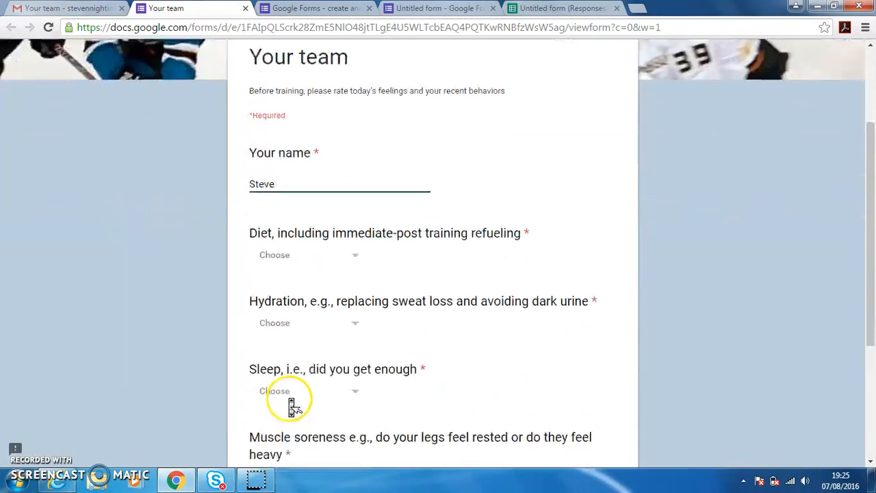
click(355, 159)
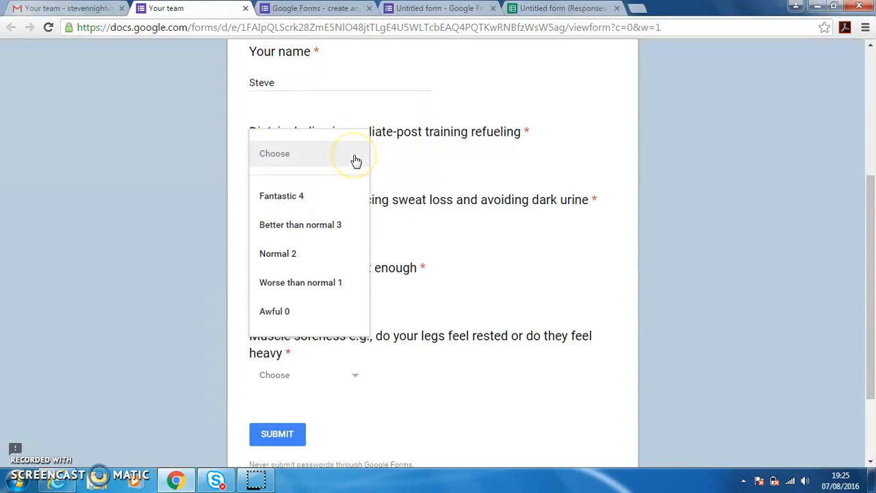
click(310, 286)
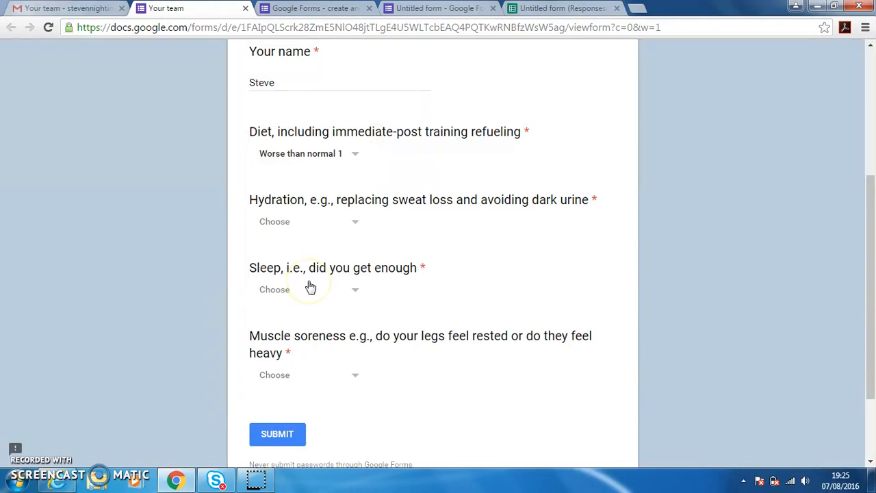
click(356, 228)
click(301, 383)
Rate sleep as "Worse than normal 1" and muscle soreness as "Awful 0".
click(355, 294)
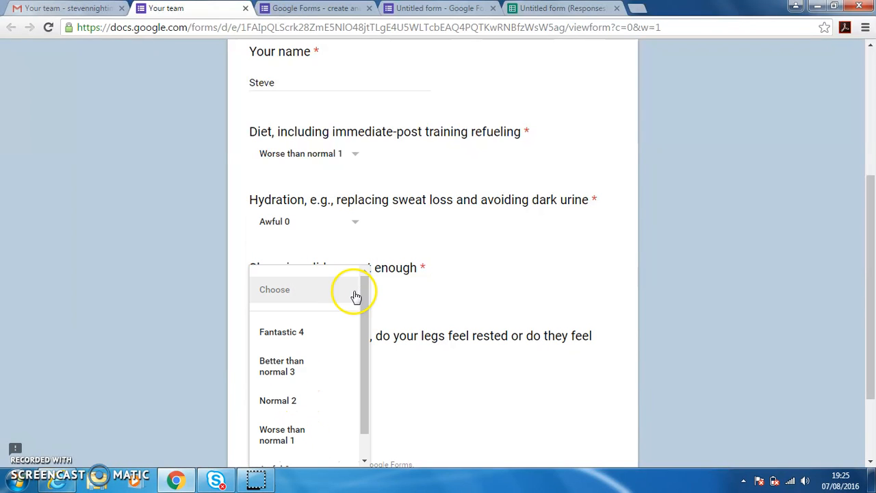
click(309, 431)
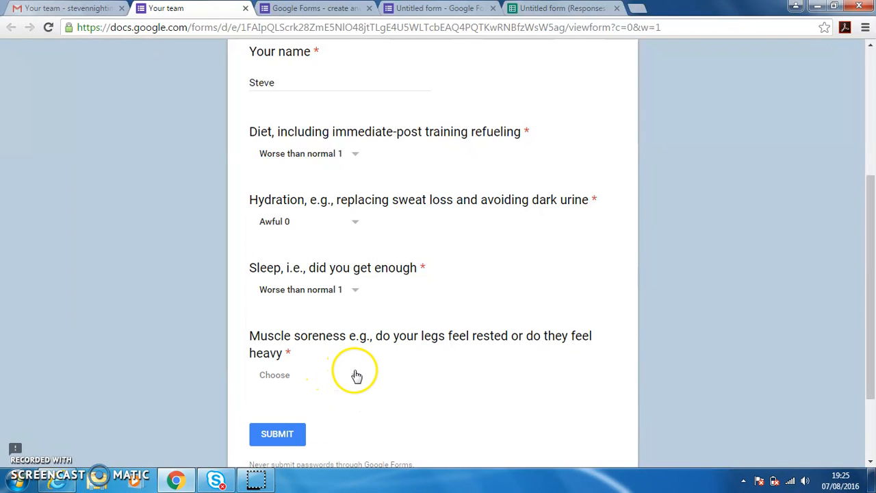
click(353, 376)
scroll(356, 375, down, 2)
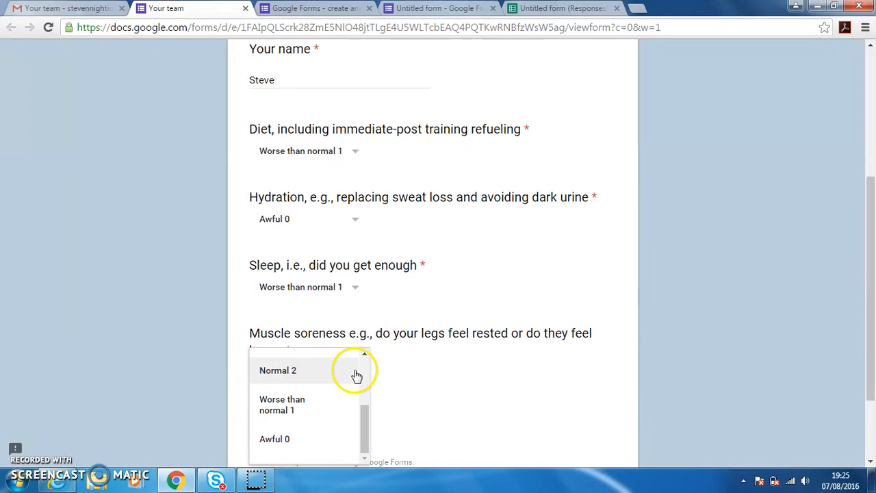
click(294, 438)
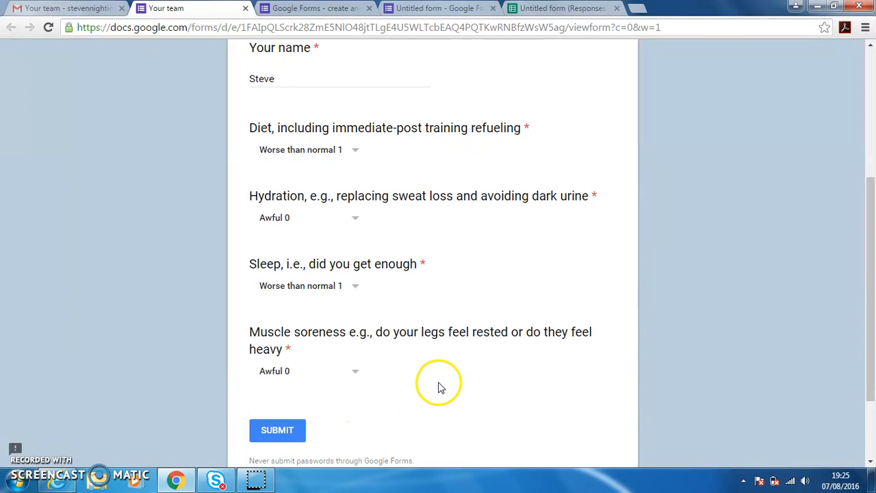
Submit the questionnaire response, then close the form and switch to the responses spreadsheet.
click(271, 434)
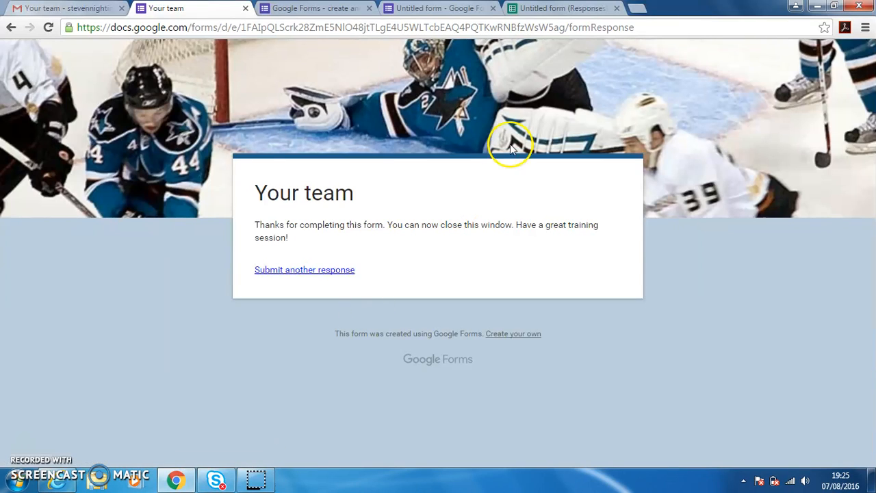
click(245, 8)
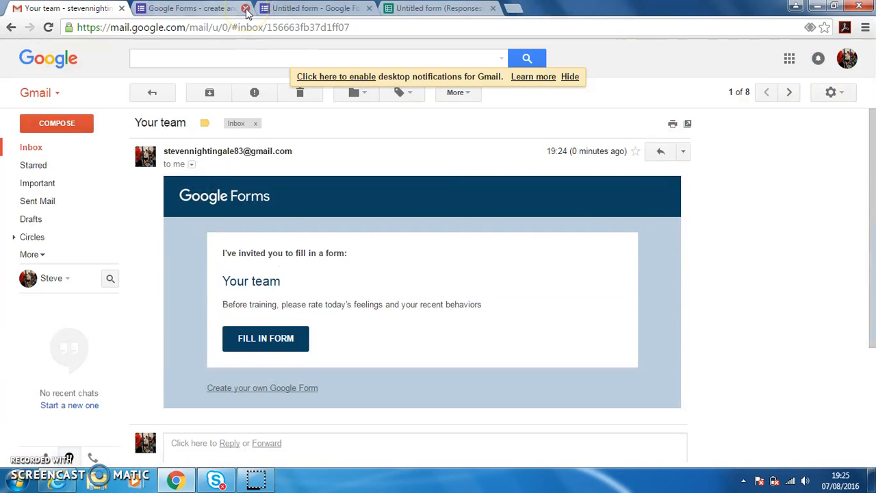
click(442, 8)
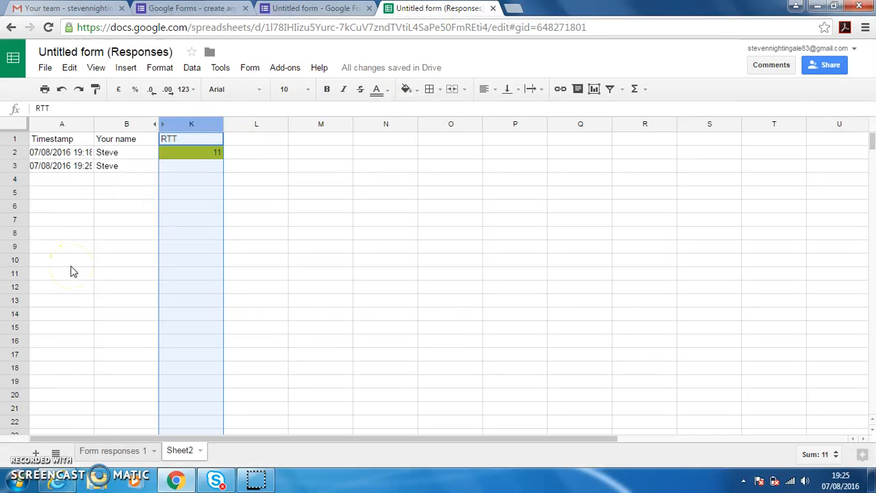
Unhide columns C to J on Sheet2 and fill the sum formula from K2 down the RTT column.
click(194, 168)
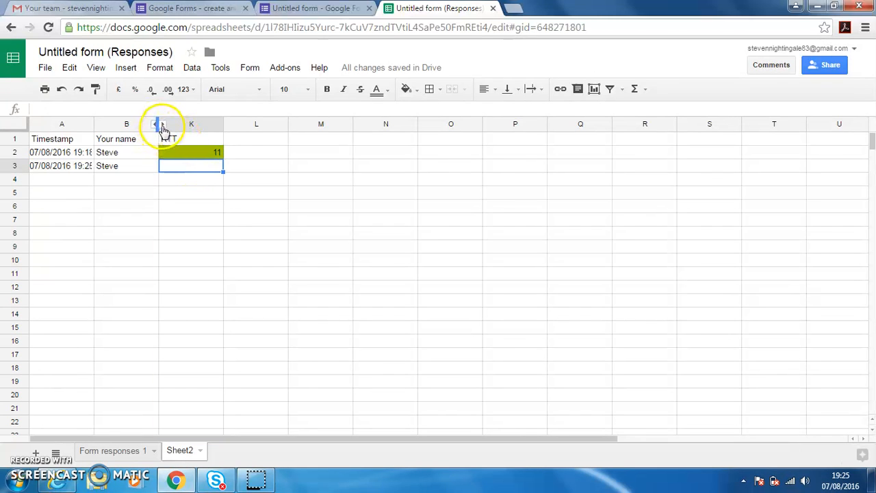
click(158, 127)
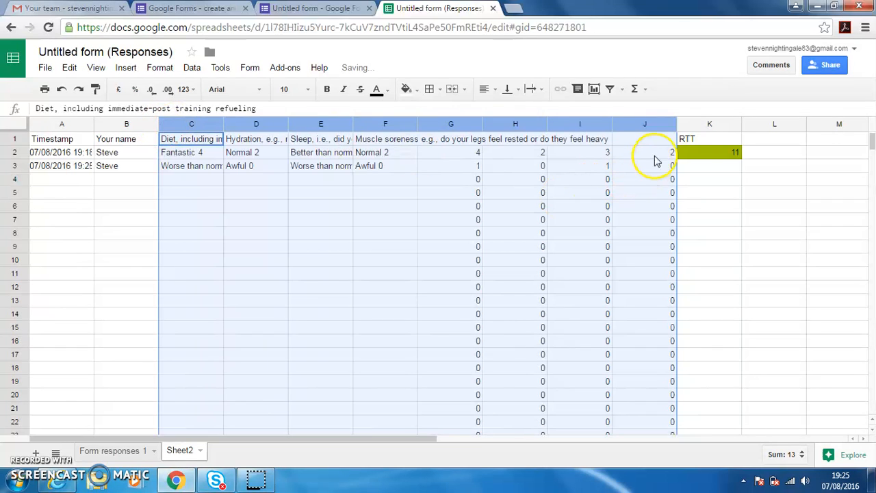
click(647, 153)
click(701, 154)
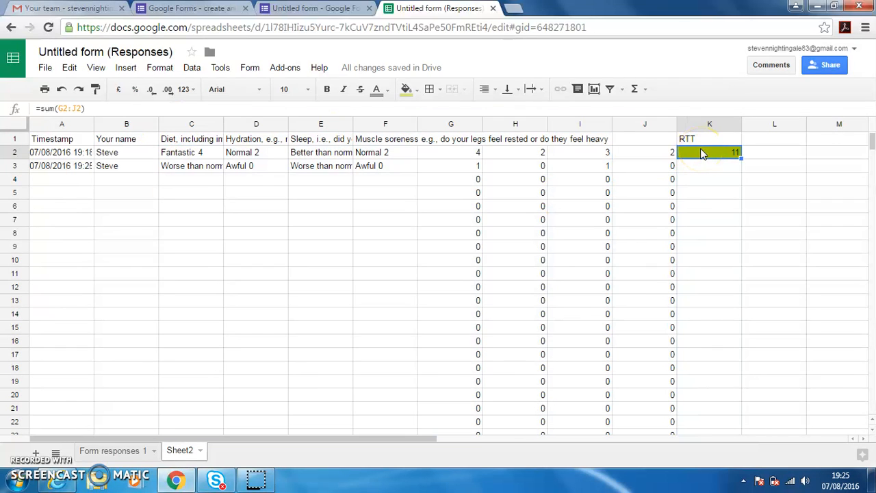
drag(740, 157, 709, 481)
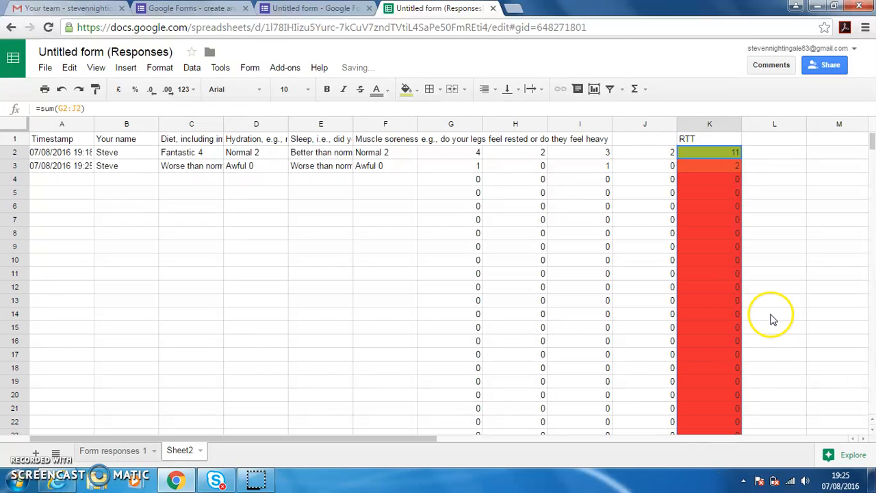
Examine the new response's row 3 on Sheet2, from the RTT formula in K3 back through the value formulas to F3.
click(690, 167)
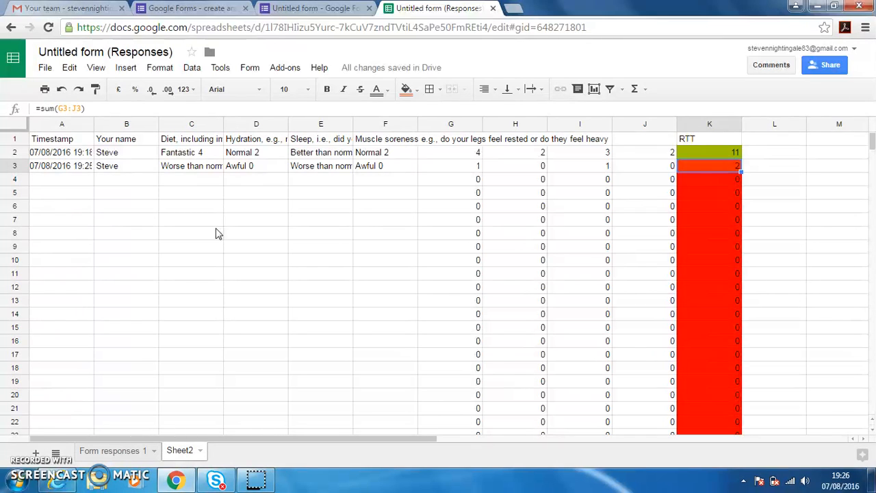
key(Left)
key(Left)
key(Left)
key(Left)
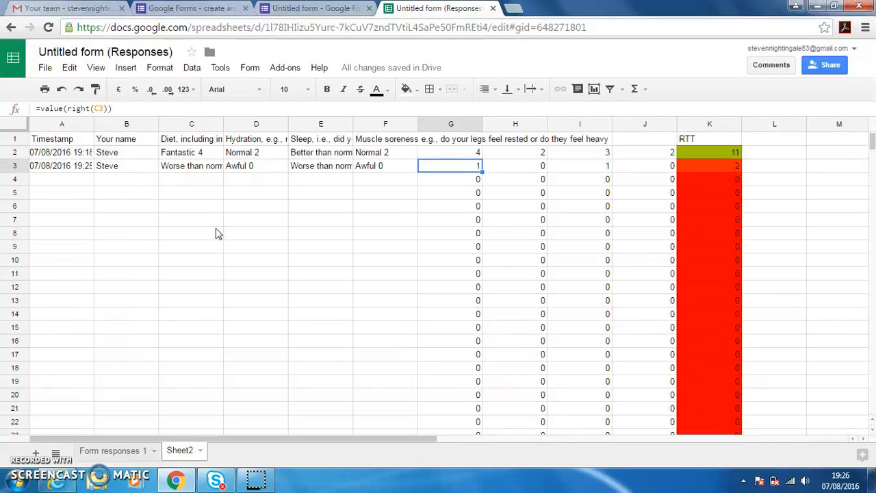
key(Left)
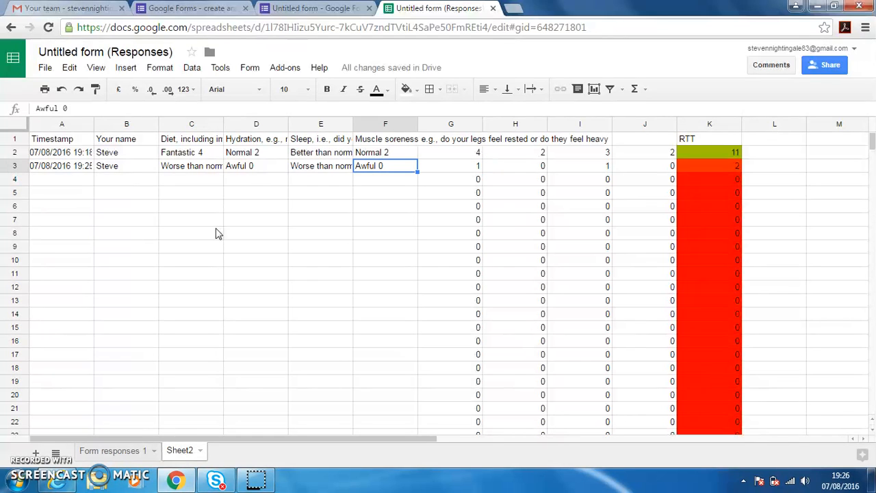